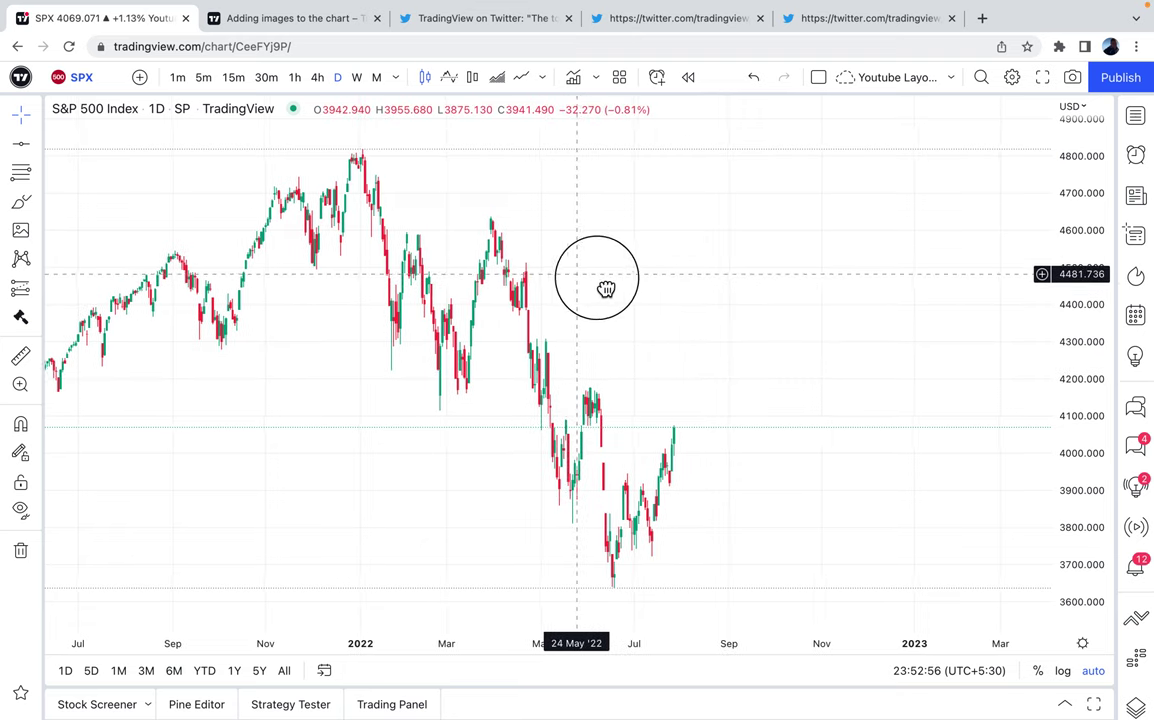
Step: Copy the header image from the 'Adding images to the chart' blog article, then go back to the S&P 500 chart
{"action": "scroll", "coordinate": [706, 295], "scroll_direction": "up", "scroll_amount": 2}
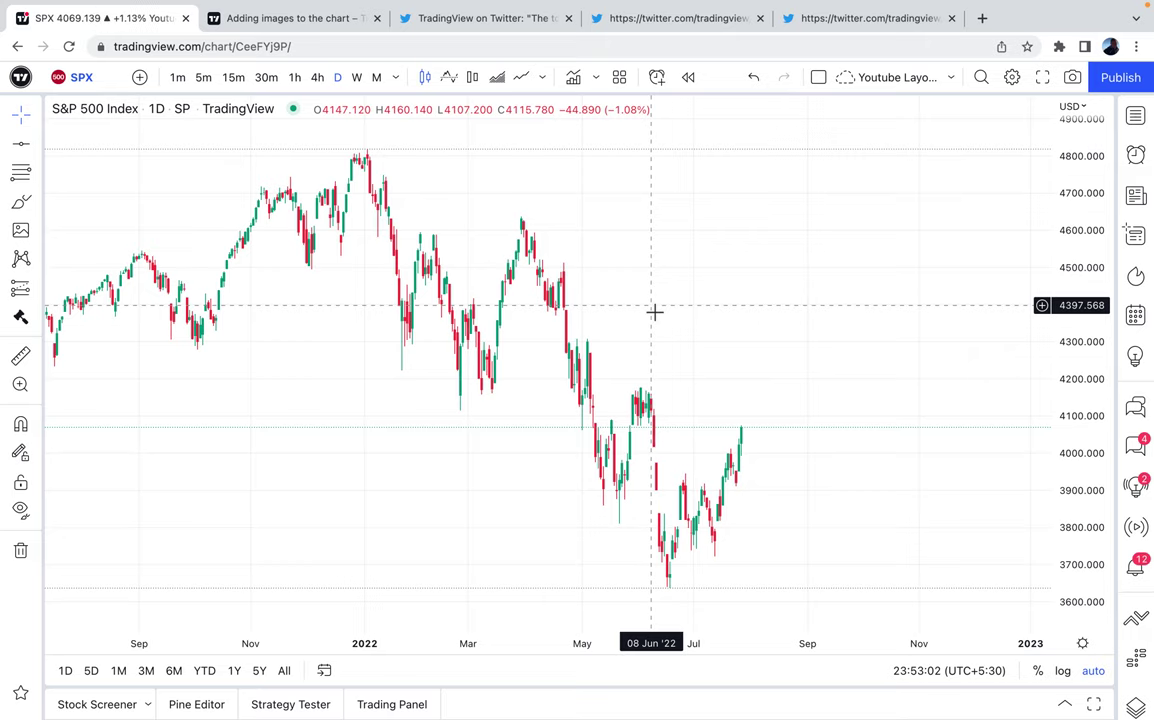
{"action": "left_click", "coordinate": [285, 20]}
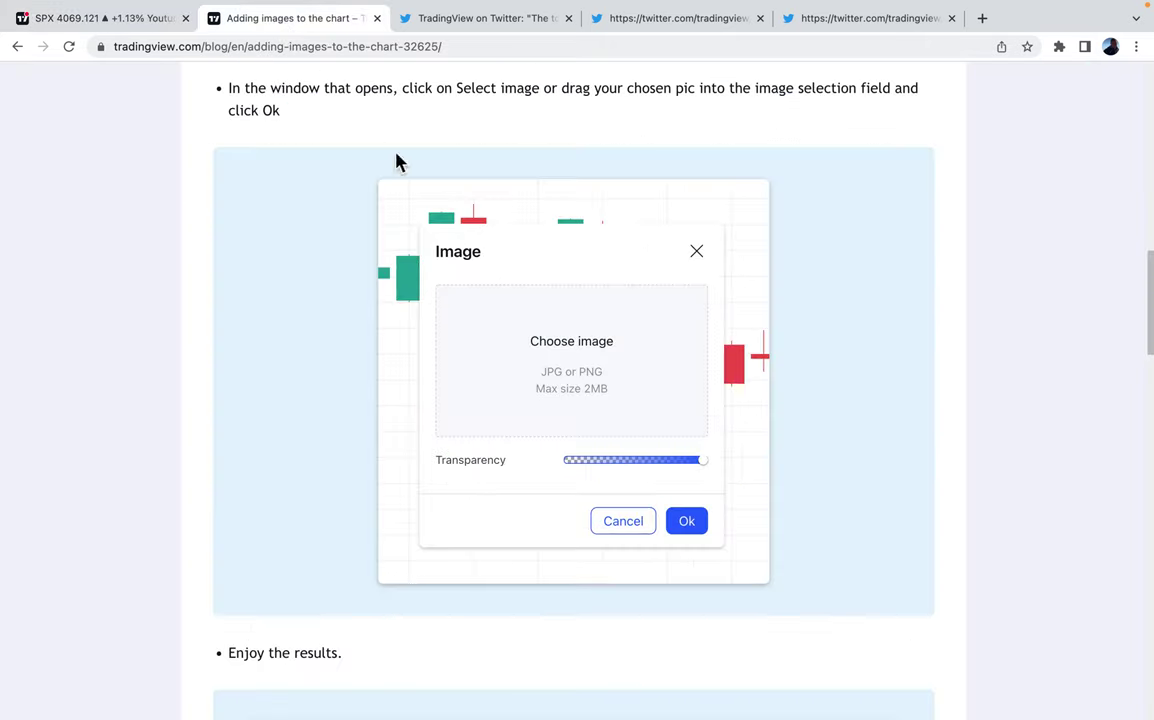
{"action": "scroll", "coordinate": [625, 374], "scroll_direction": "up", "scroll_amount": 6}
{"action": "scroll", "coordinate": [625, 374], "scroll_direction": "up", "scroll_amount": 6}
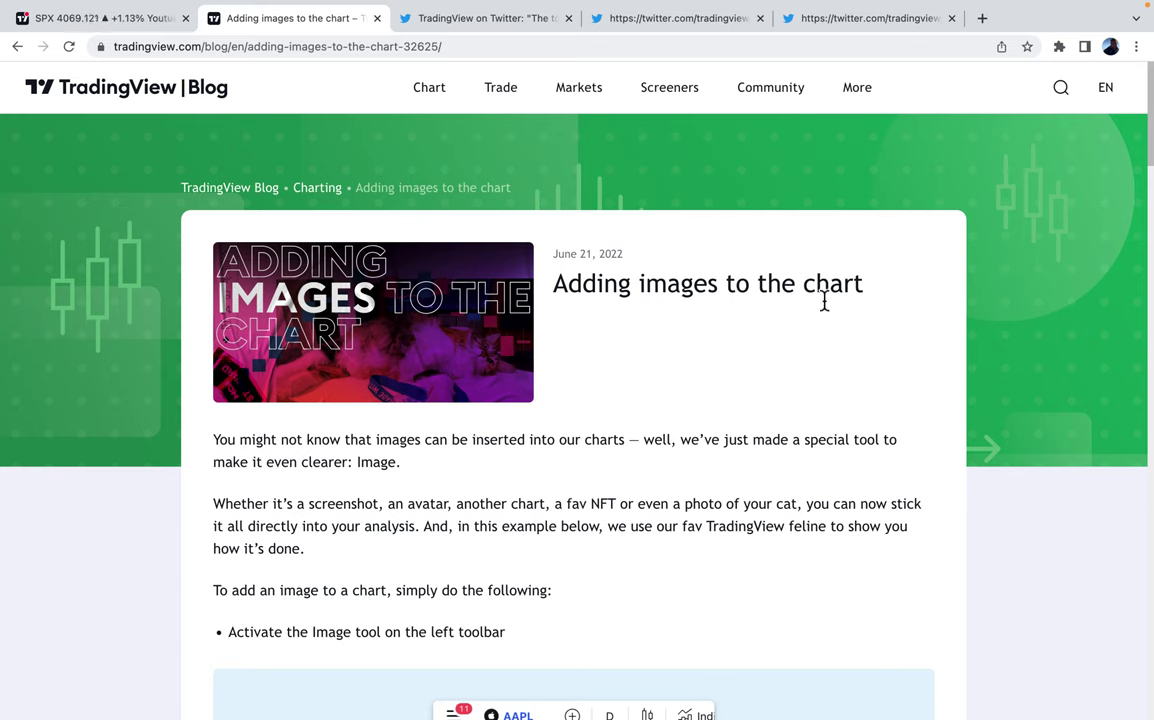
{"action": "right_click", "coordinate": [395, 288]}
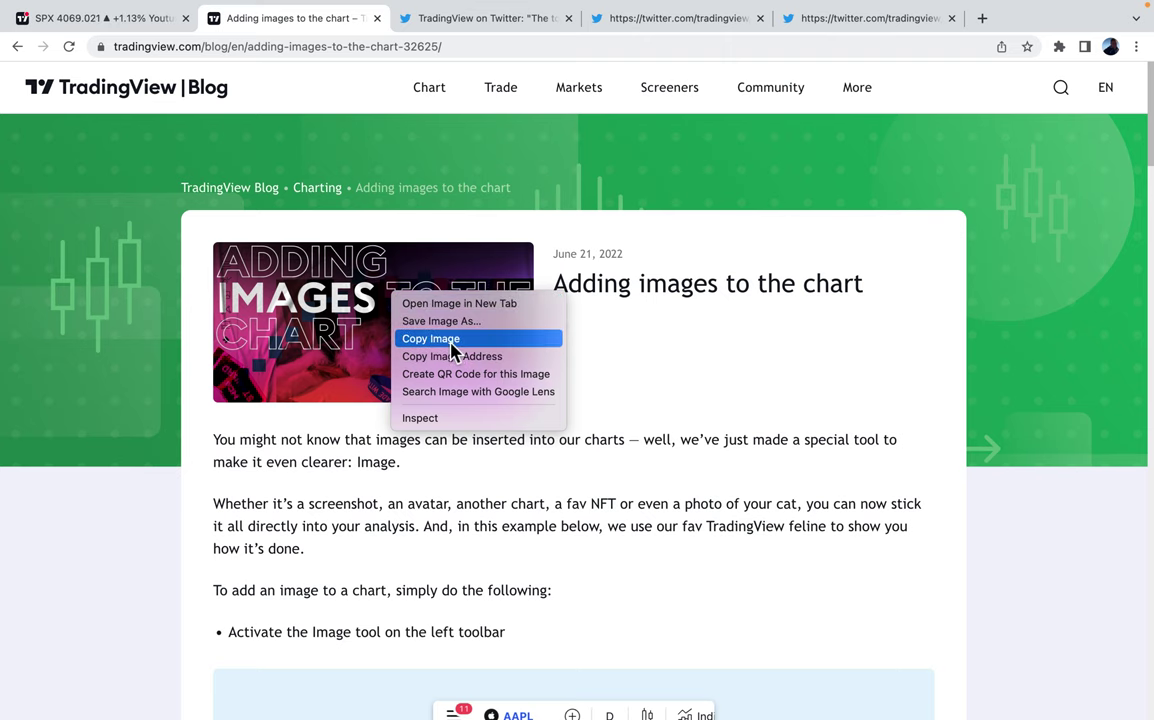
{"action": "left_click", "coordinate": [445, 340]}
{"action": "left_click", "coordinate": [146, 24]}
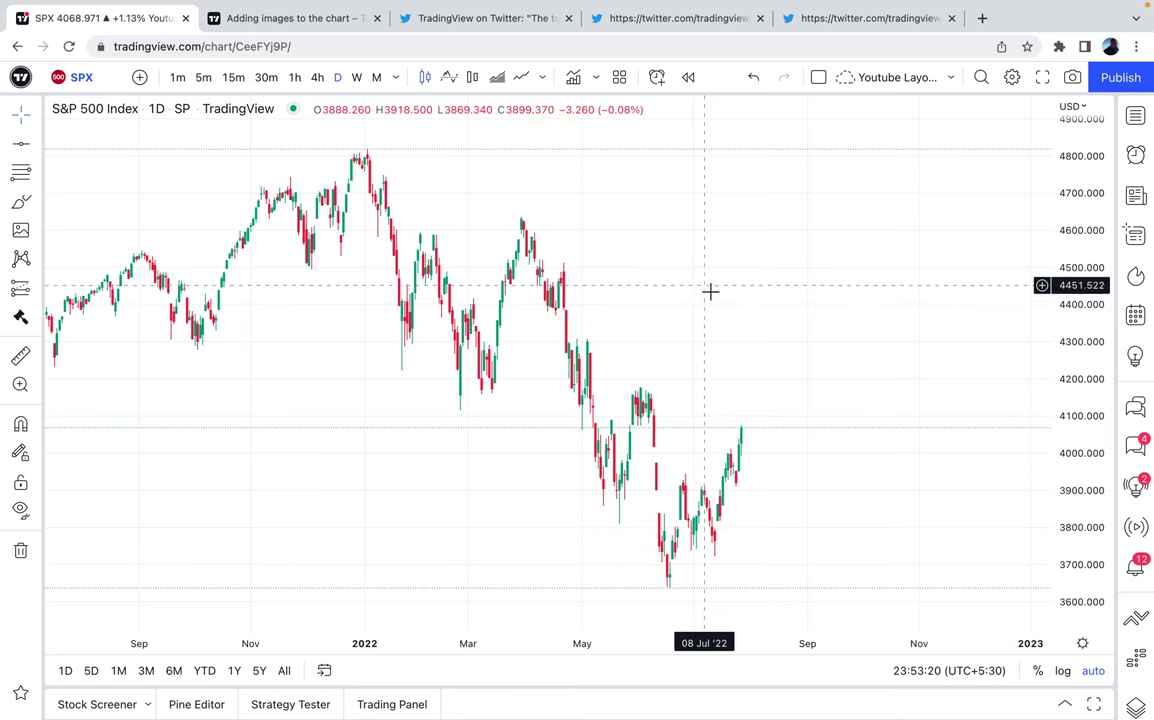
Step: Paste the header image, enlarge it slightly, bring it to front and move it to the upper right
{"action": "key", "text": "ctrl+v"}
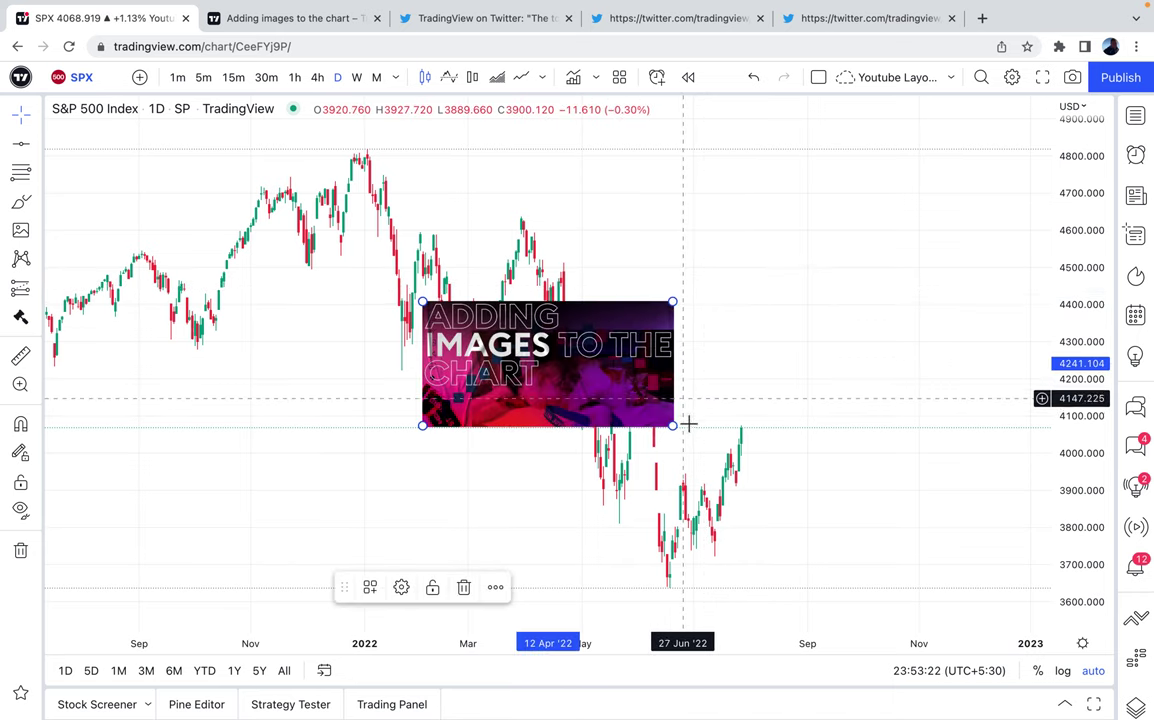
{"action": "mouse_move", "coordinate": [677, 430]}
{"action": "left_mouse_down"}
{"action": "mouse_move", "coordinate": [796, 502]}
{"action": "mouse_move", "coordinate": [618, 417]}
{"action": "mouse_move", "coordinate": [695, 460]}
{"action": "mouse_move", "coordinate": [731, 454]}
{"action": "left_mouse_up"}
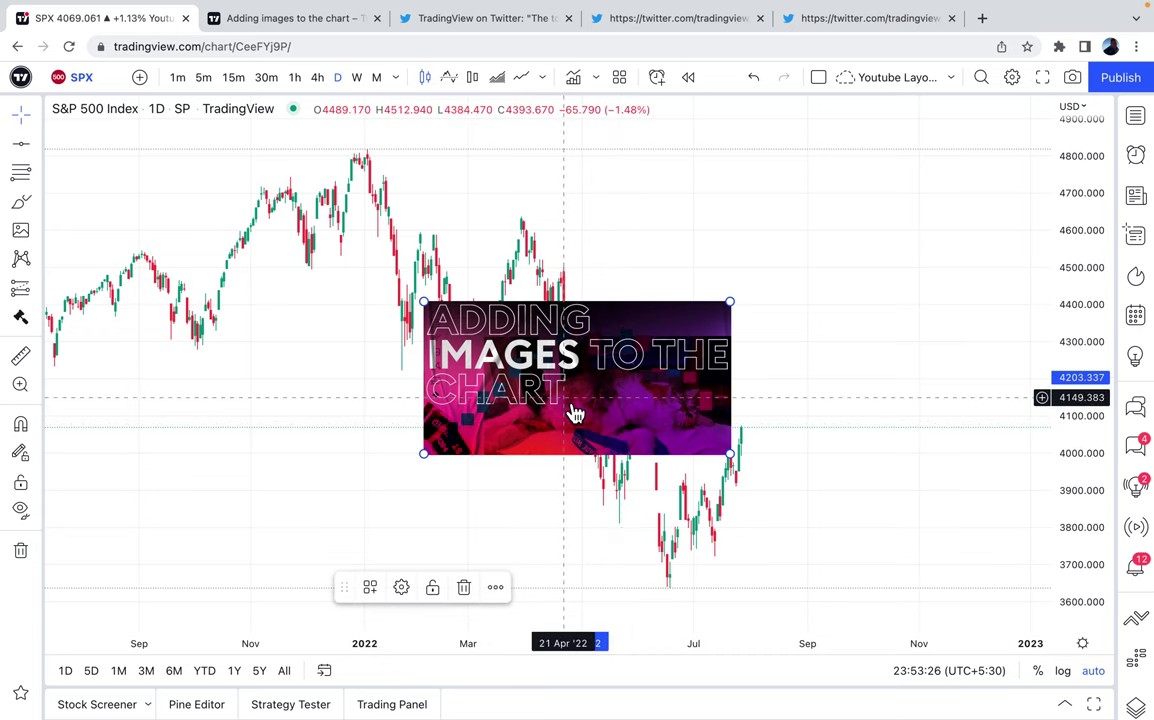
{"action": "right_click", "coordinate": [573, 405]}
{"action": "mouse_move", "coordinate": [651, 440]}
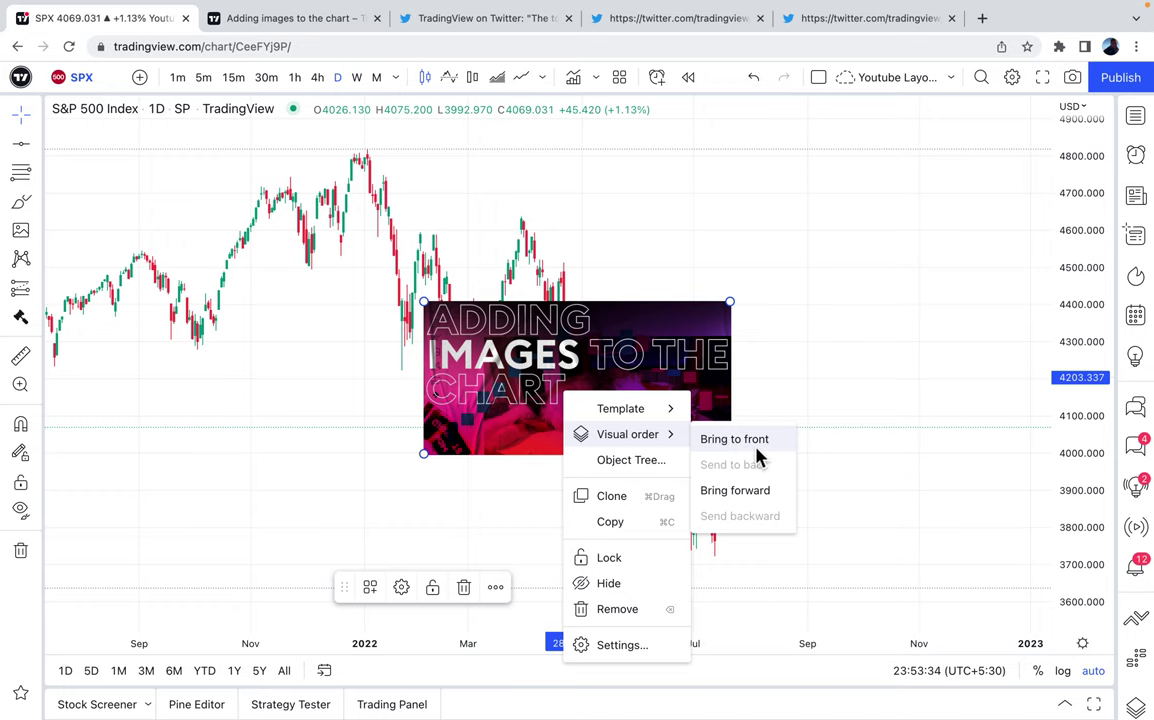
{"action": "left_click", "coordinate": [752, 442]}
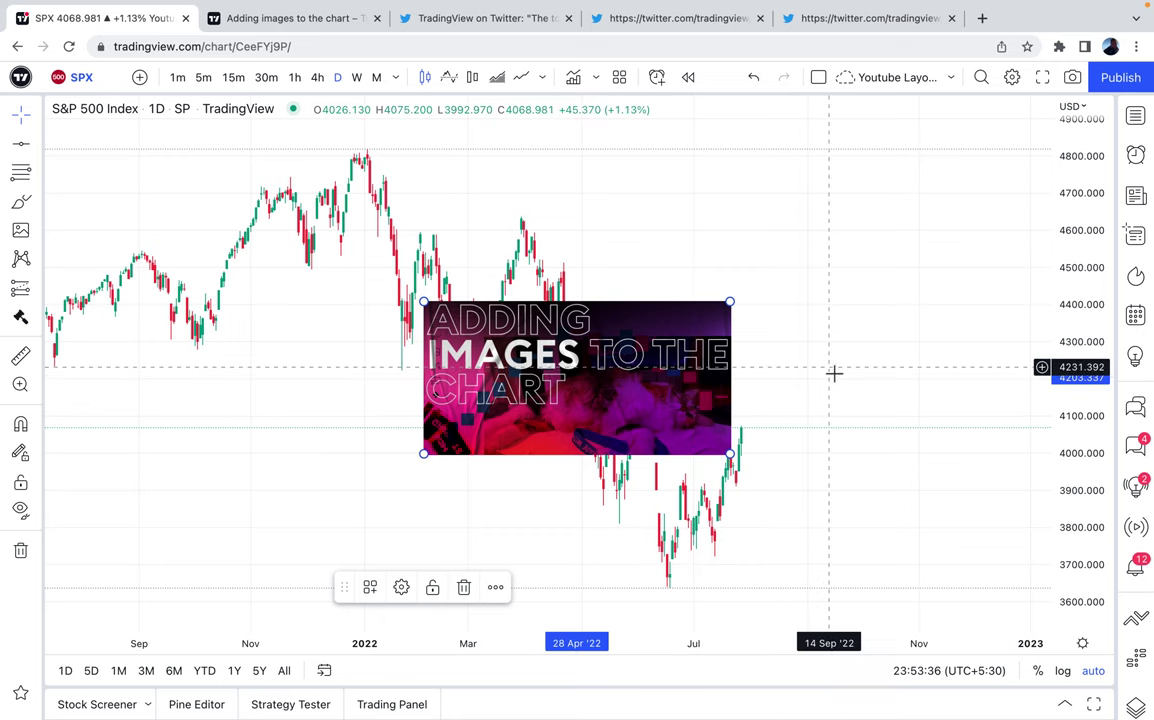
{"action": "left_click_drag", "start_coordinate": [597, 331], "coordinate": [845, 157]}
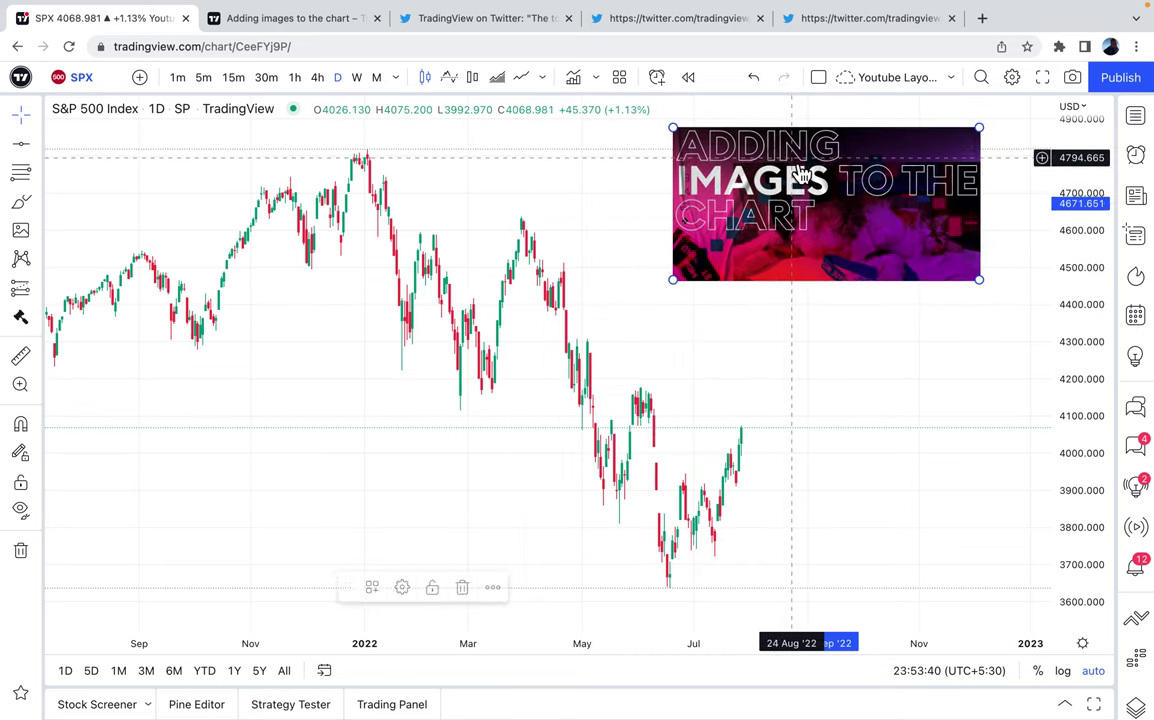
{"action": "left_click", "coordinate": [794, 336]}
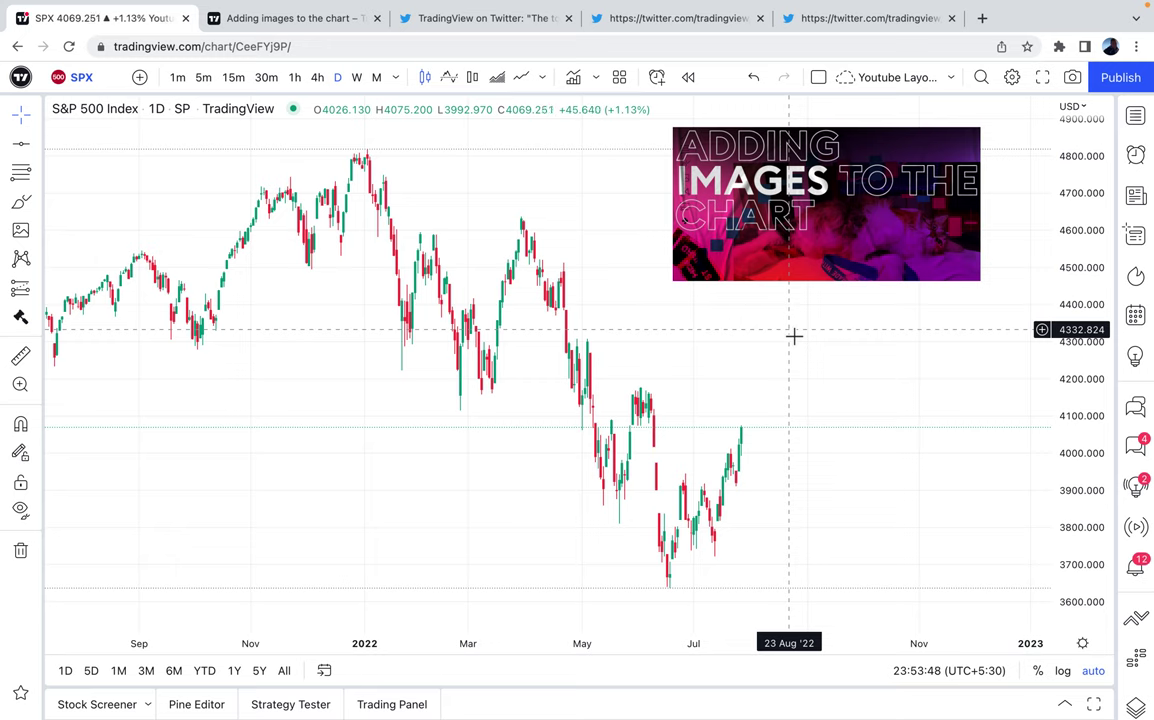
{"action": "left_click", "coordinate": [778, 240]}
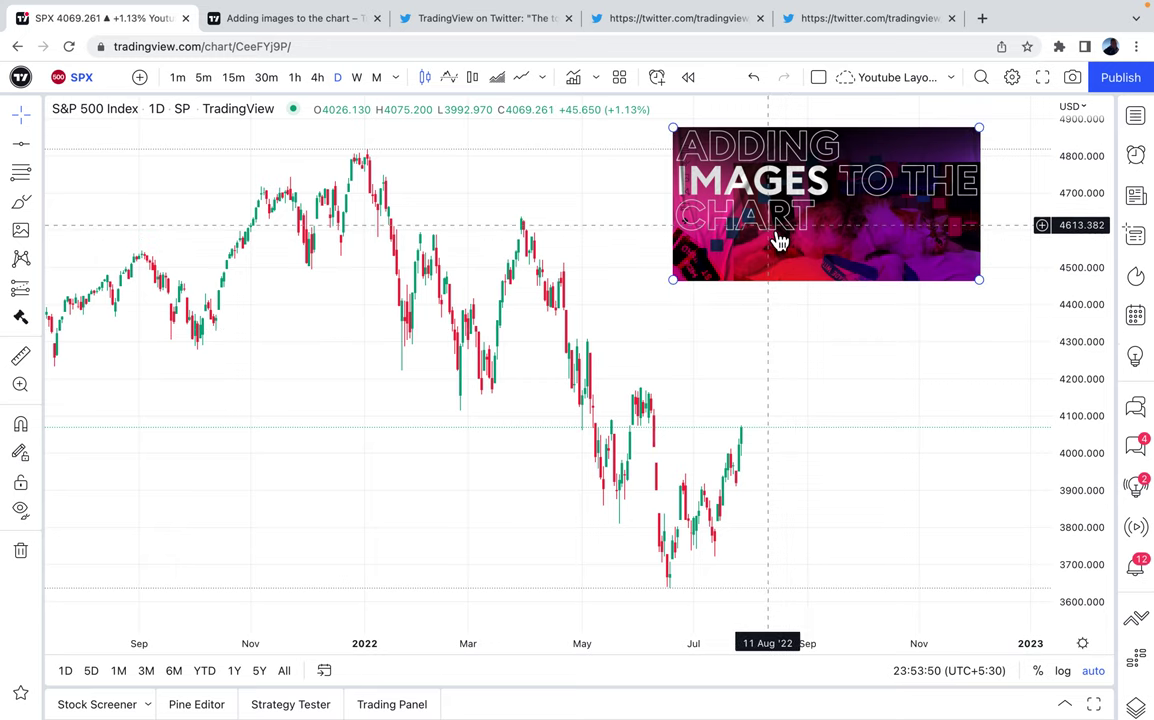
Step: Delete the pasted header image from the chart
{"action": "key", "text": "Delete"}
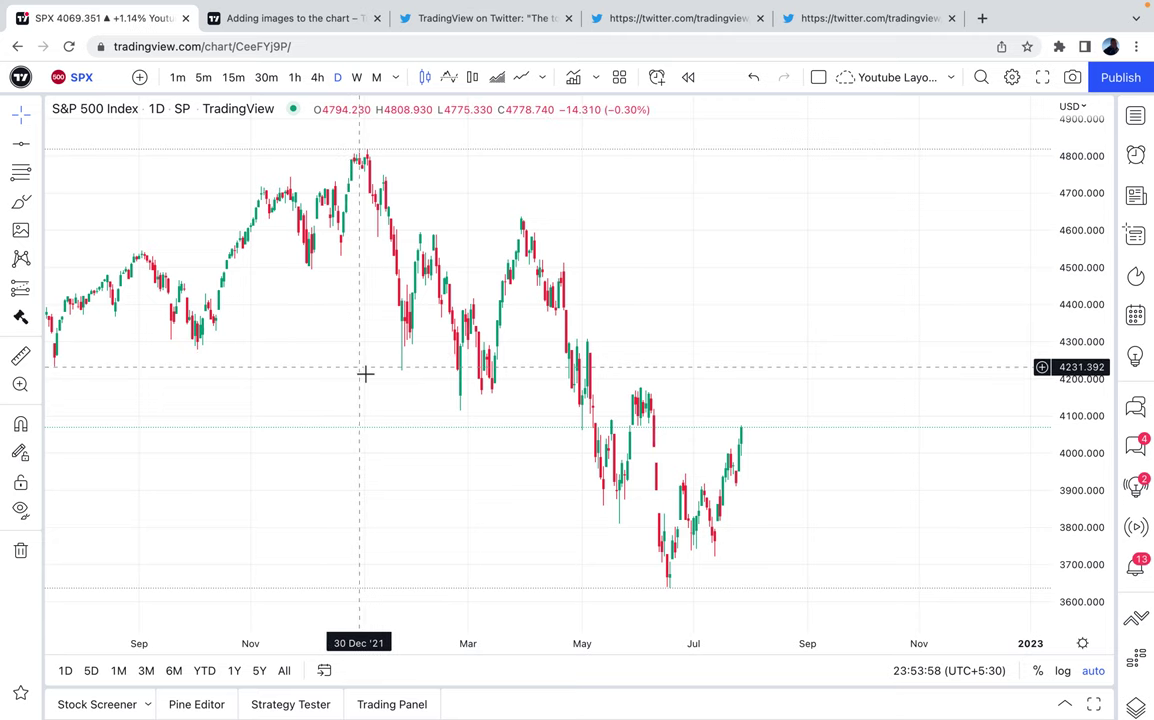
{"action": "scroll", "coordinate": [440, 470], "scroll_direction": "down", "scroll_amount": 5}
{"action": "scroll", "coordinate": [473, 481], "scroll_direction": "up", "scroll_amount": 3}
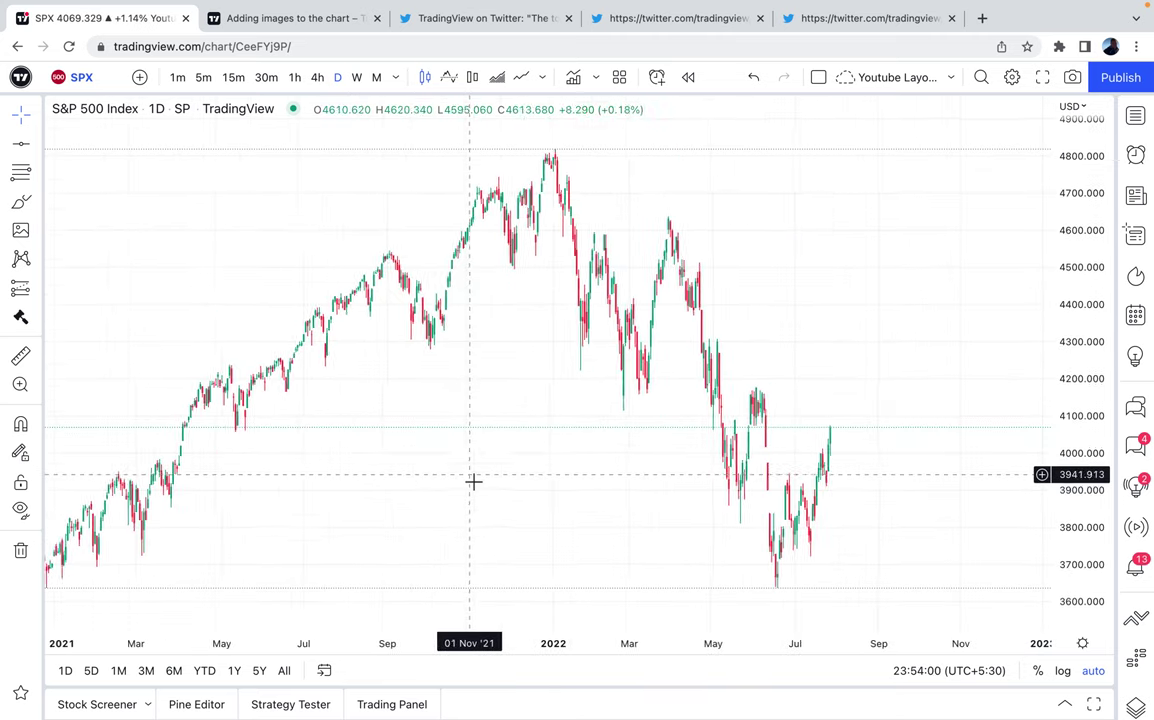
{"action": "scroll", "coordinate": [473, 481], "scroll_direction": "down", "scroll_amount": 1}
Step: Add a Moving Average indicator by searching 'movin' in the indicator list
{"action": "key", "text": "slash"}
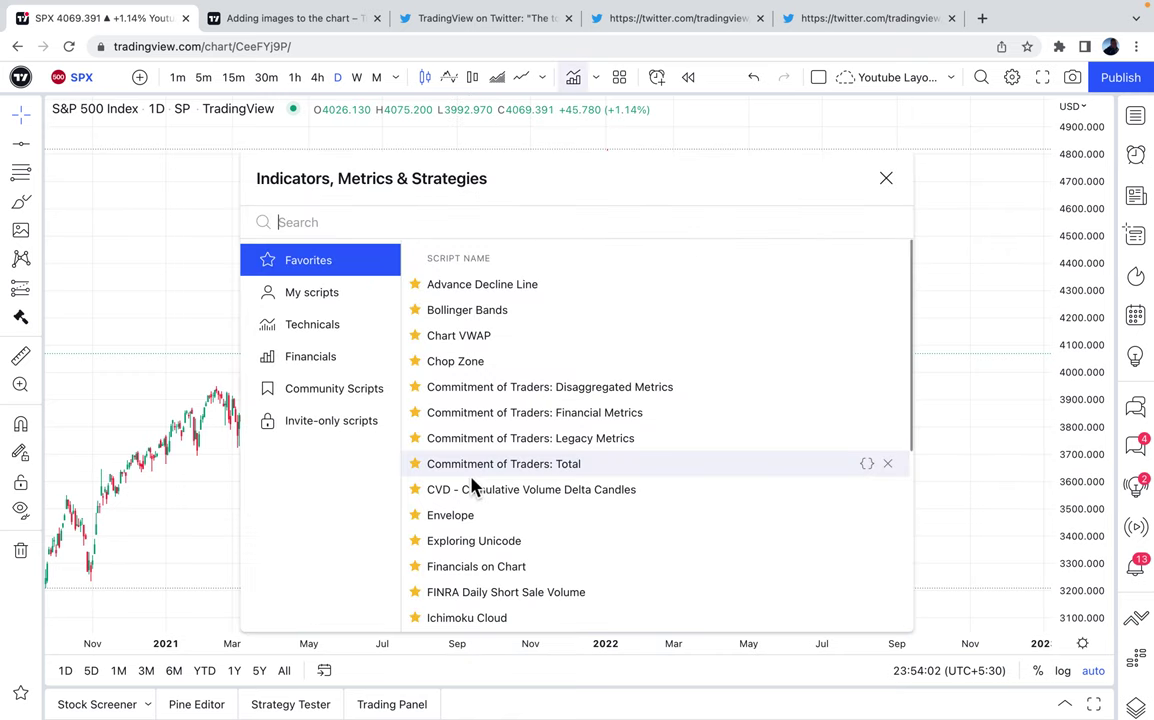
{"action": "type", "text": "movin"}
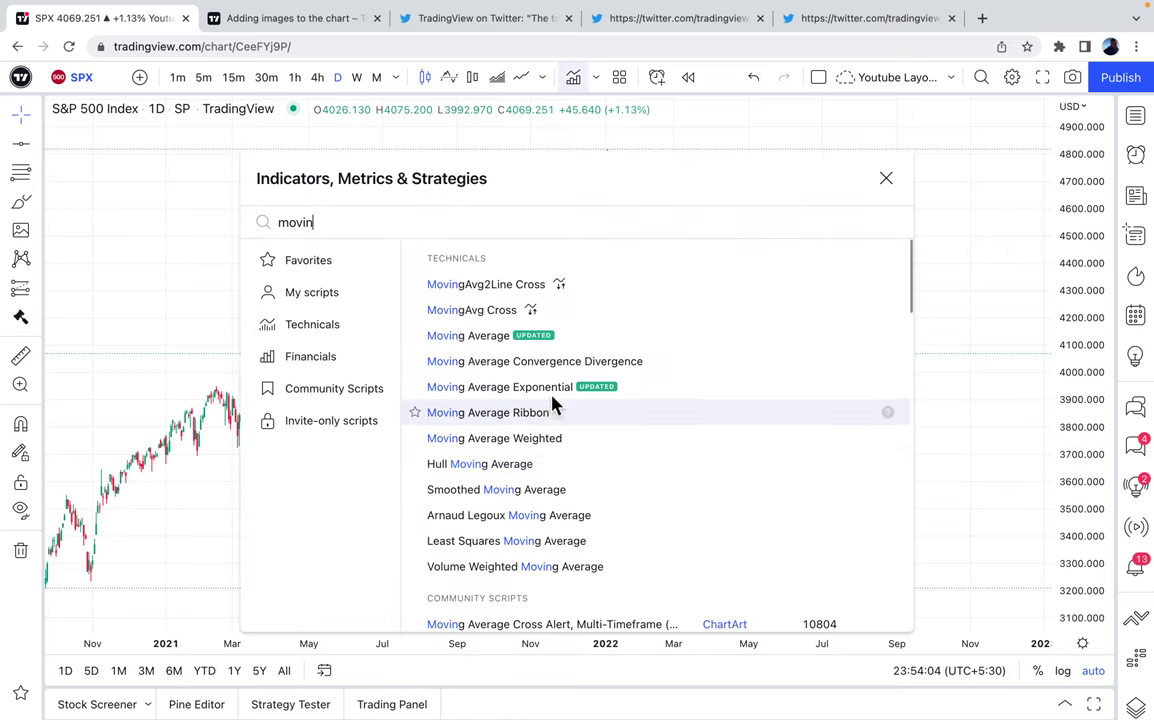
{"action": "left_click", "coordinate": [550, 335]}
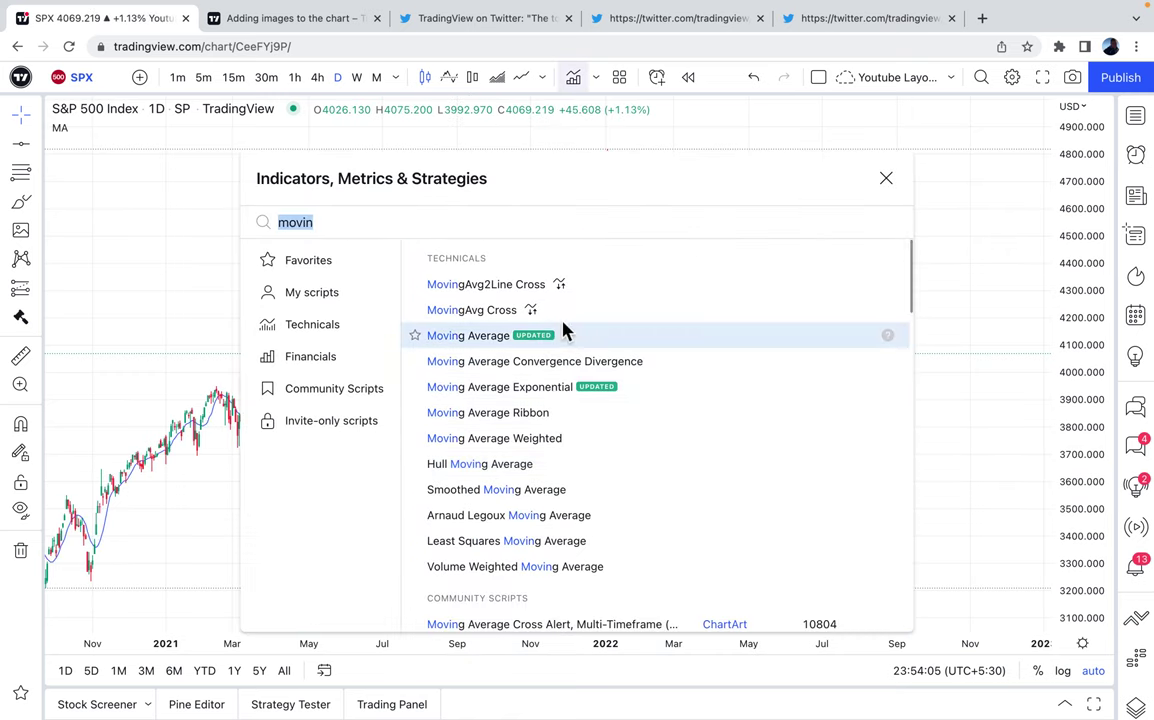
{"action": "left_click", "coordinate": [887, 180]}
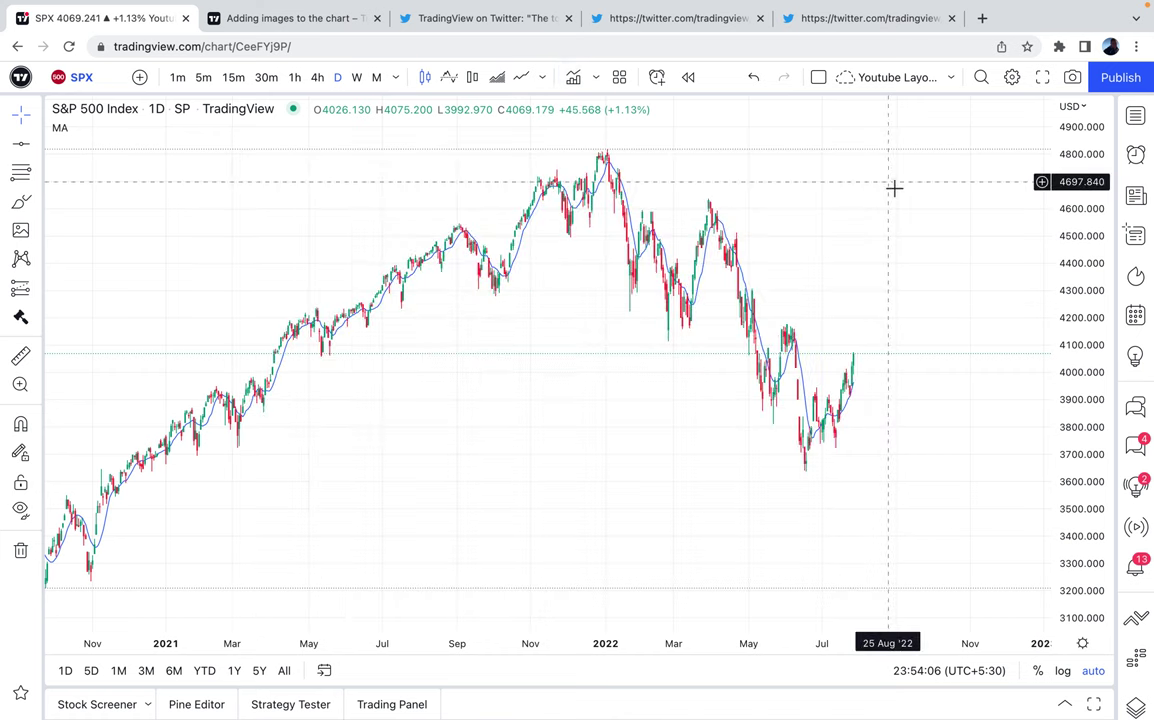
Step: Style the moving average as a thicker cyan line and confirm its settings
{"action": "double_click", "coordinate": [532, 245]}
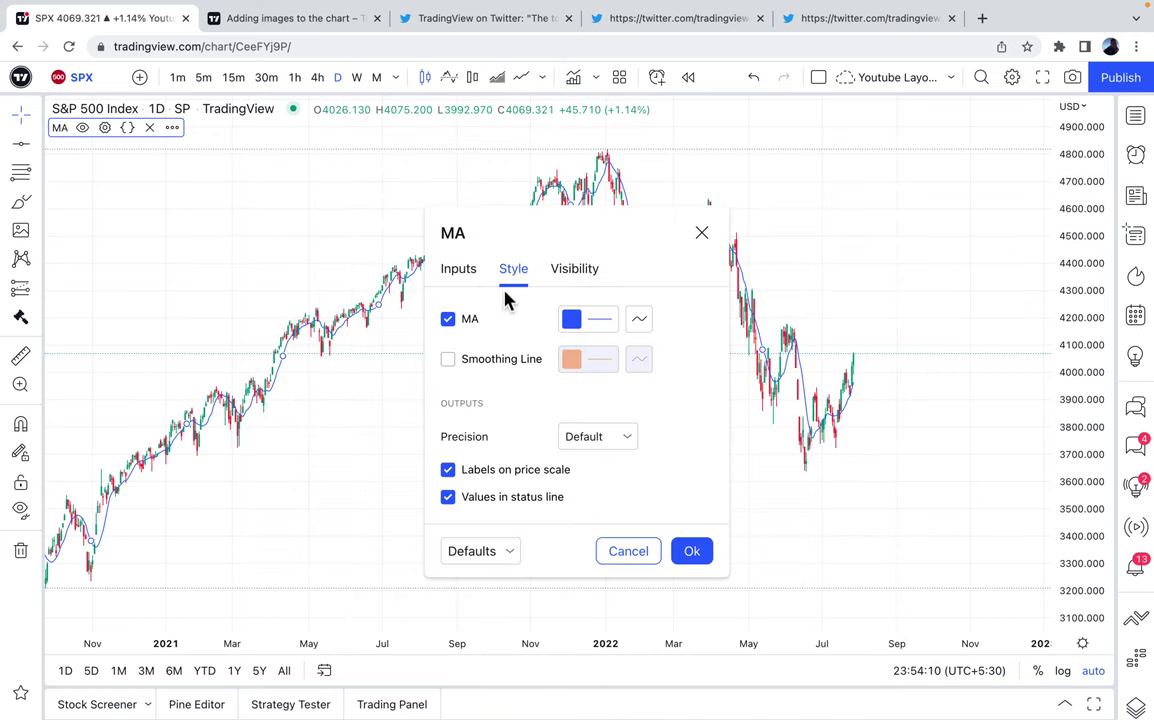
{"action": "left_click", "coordinate": [478, 283]}
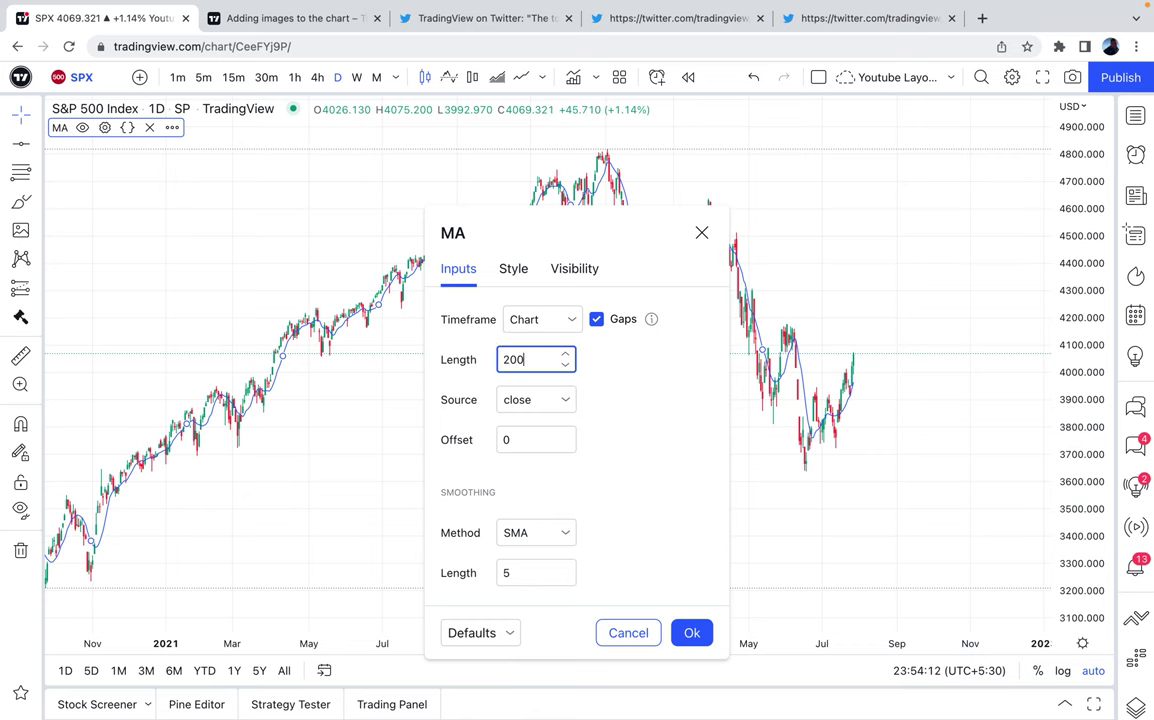
{"action": "left_click", "coordinate": [520, 278]}
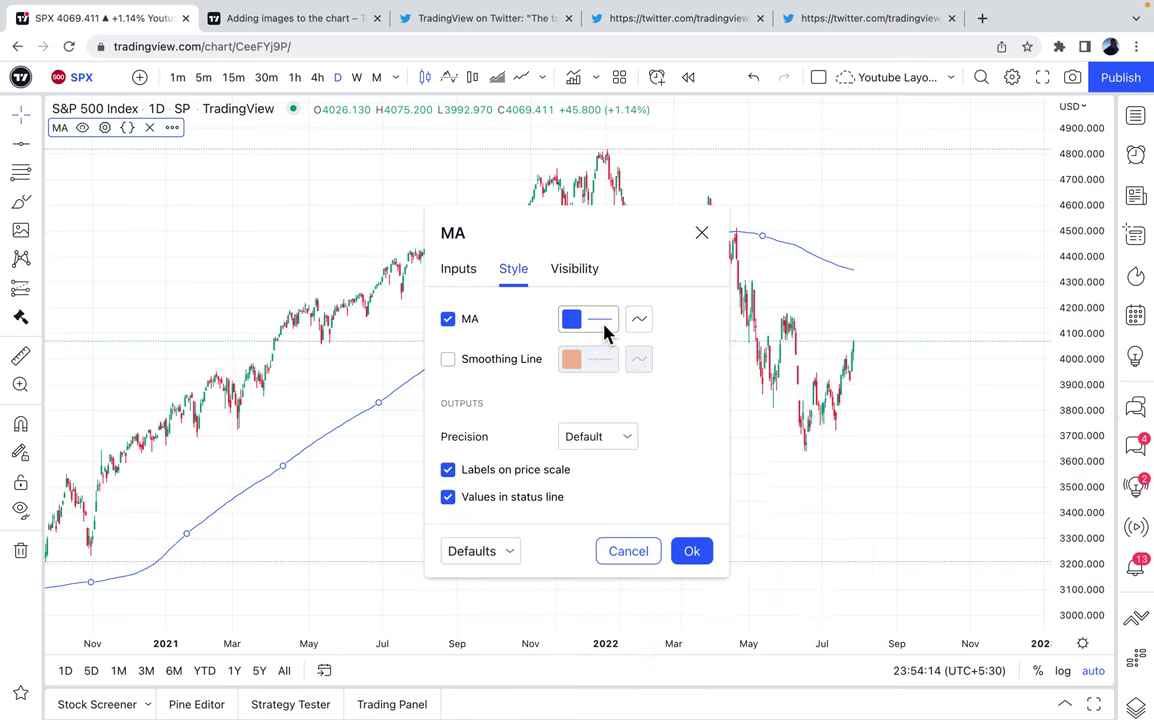
{"action": "left_click", "coordinate": [600, 322]}
{"action": "left_click", "coordinate": [680, 634]}
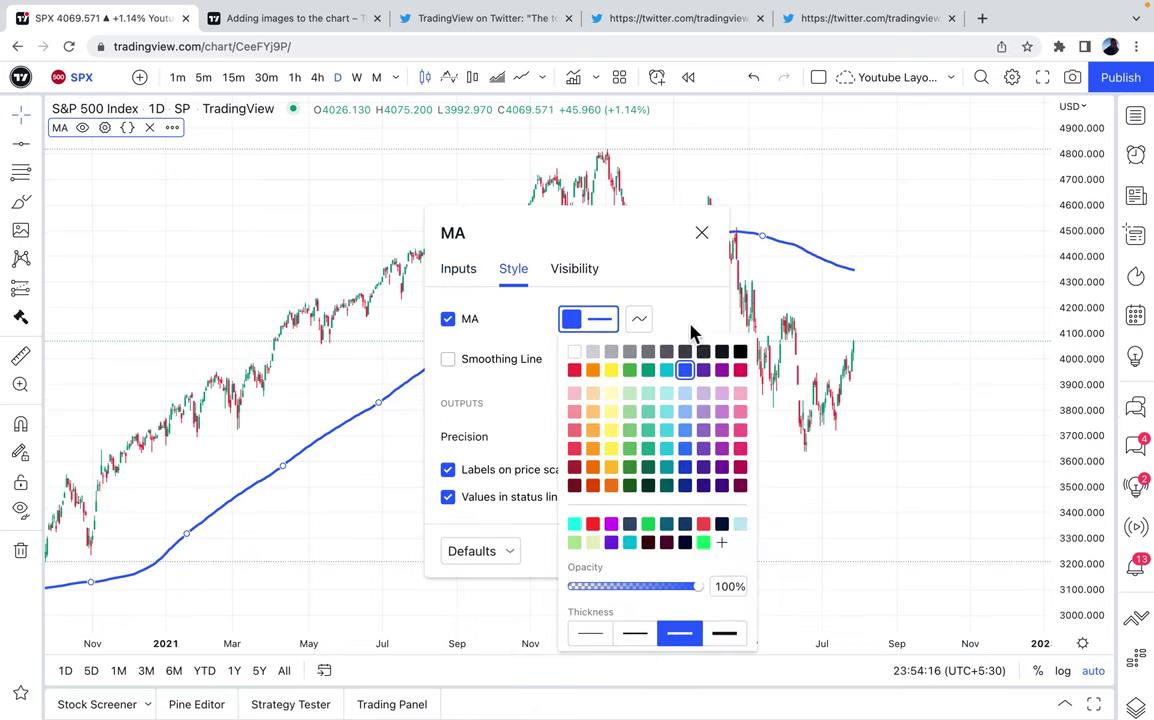
{"action": "left_click", "coordinate": [592, 372]}
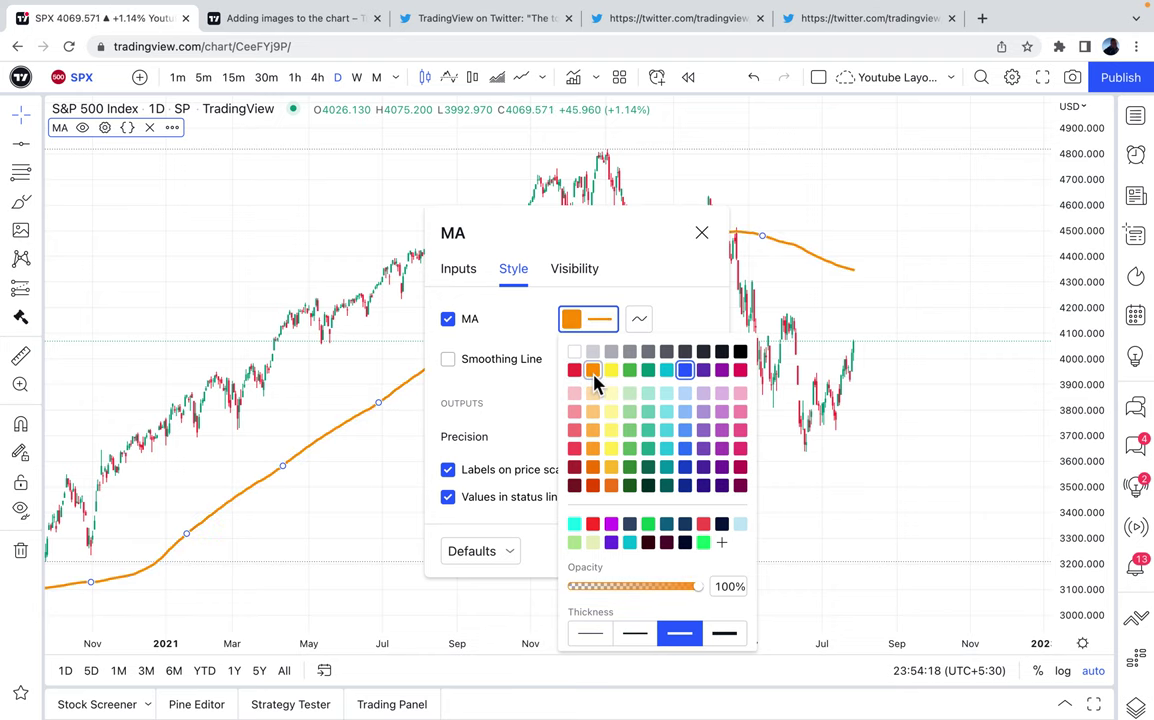
{"action": "left_click", "coordinate": [667, 370]}
{"action": "left_click", "coordinate": [701, 232]}
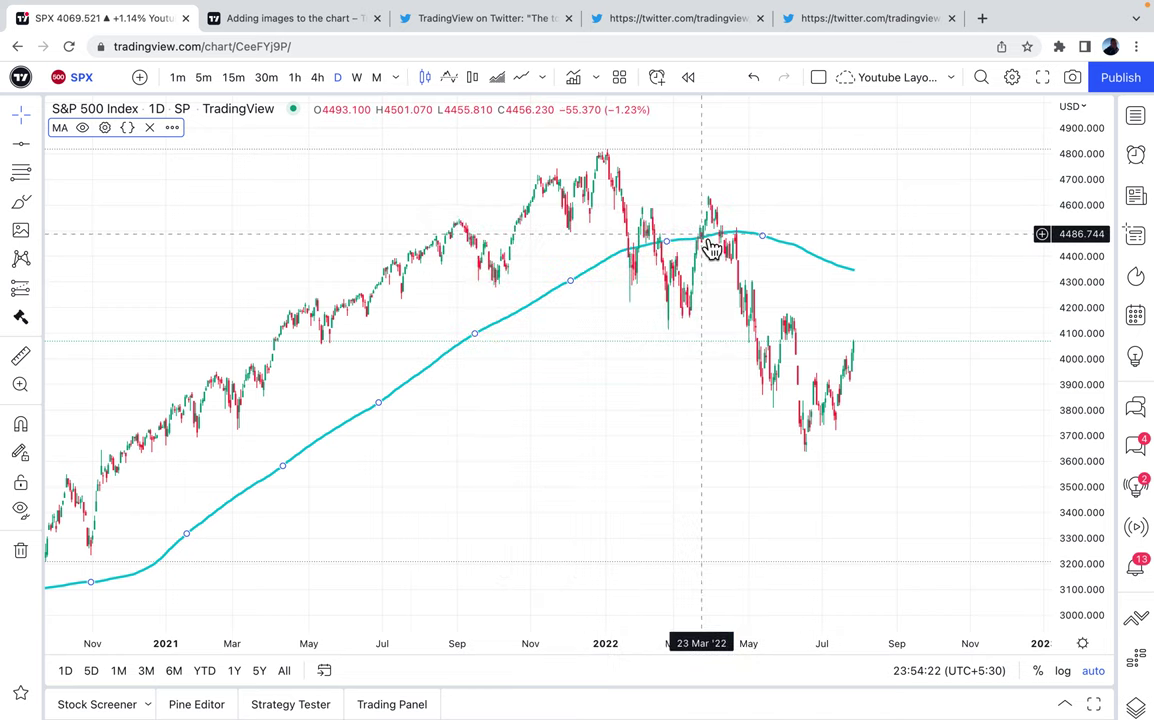
Step: Draw a horizontal support line at the June 2022 low of 3636.163, then pan to review
{"action": "scroll", "coordinate": [587, 447], "scroll_direction": "up", "scroll_amount": 3}
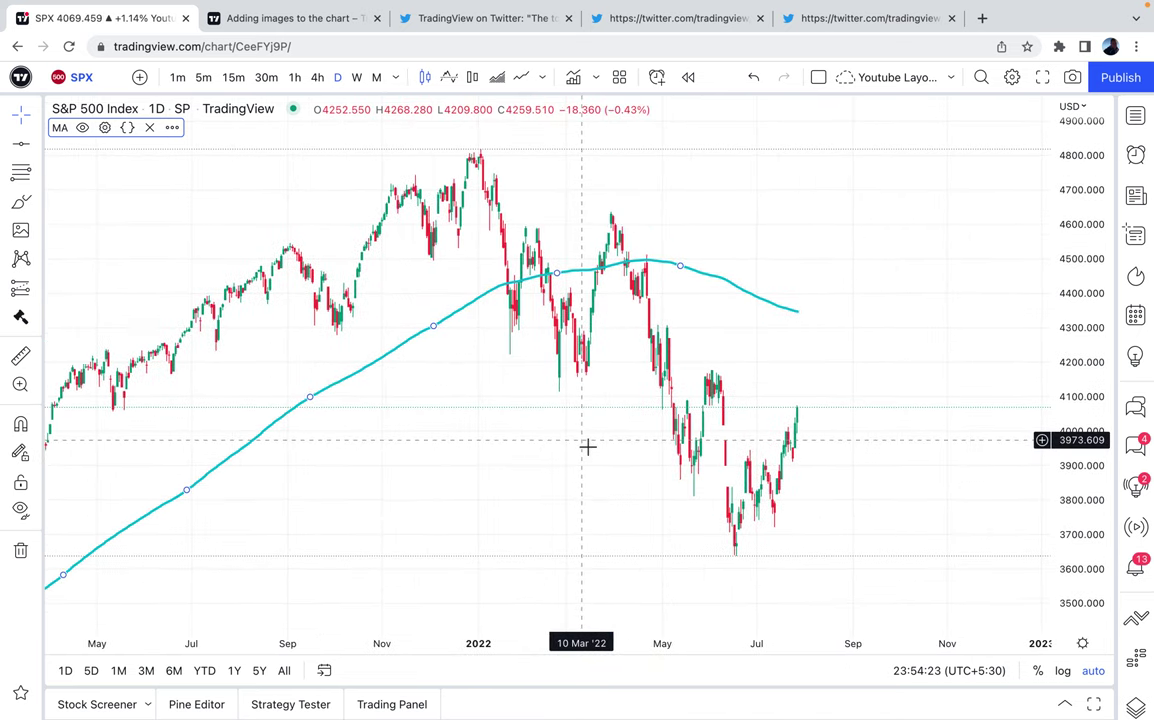
{"action": "left_click", "coordinate": [21, 145]}
{"action": "left_click", "coordinate": [740, 556]}
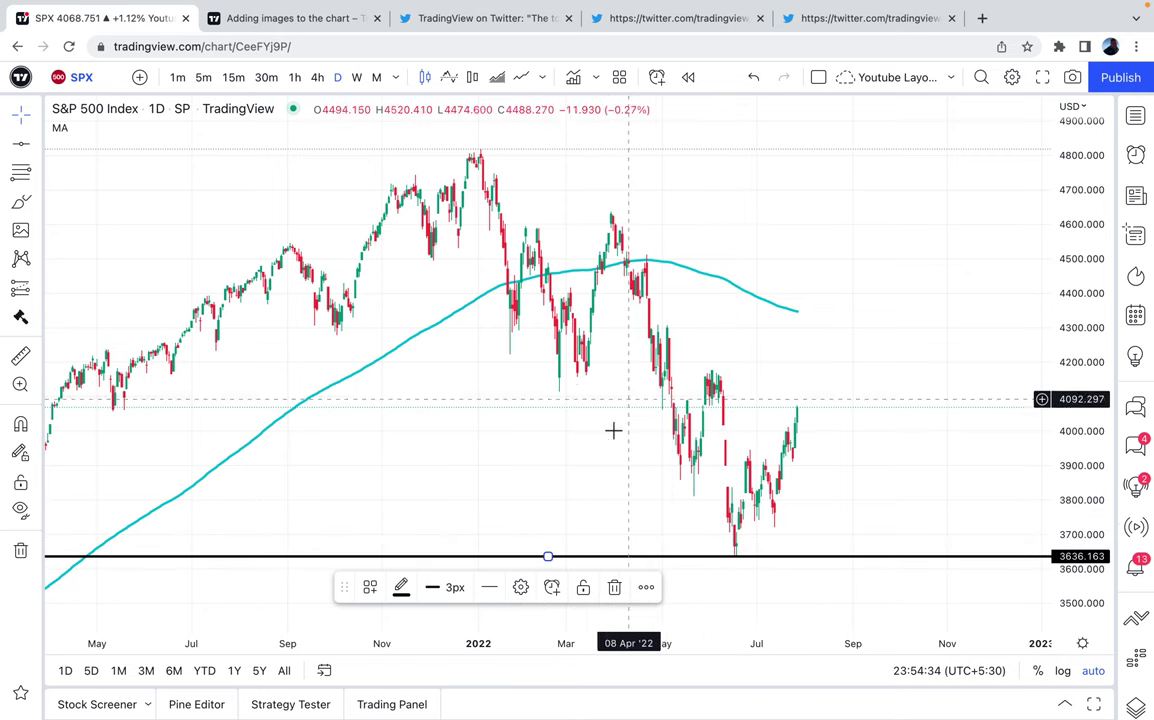
{"action": "scroll", "coordinate": [613, 430], "scroll_direction": "down", "scroll_amount": 3}
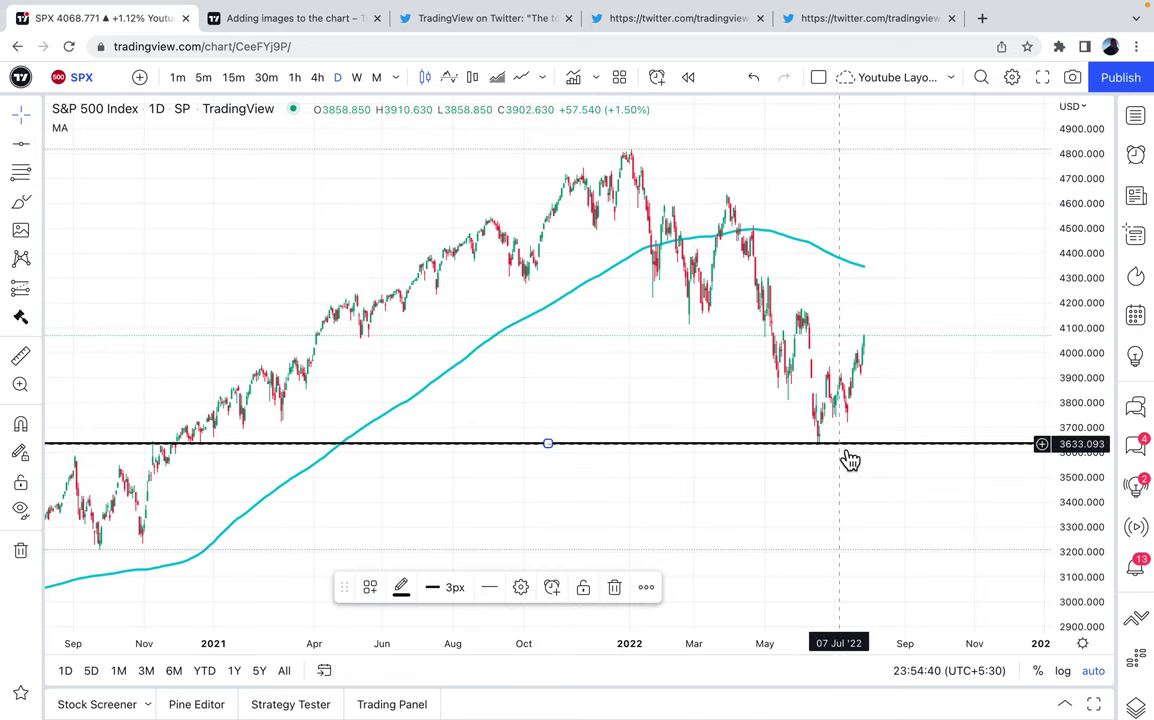
{"action": "left_click_drag", "start_coordinate": [652, 349], "coordinate": [518, 345]}
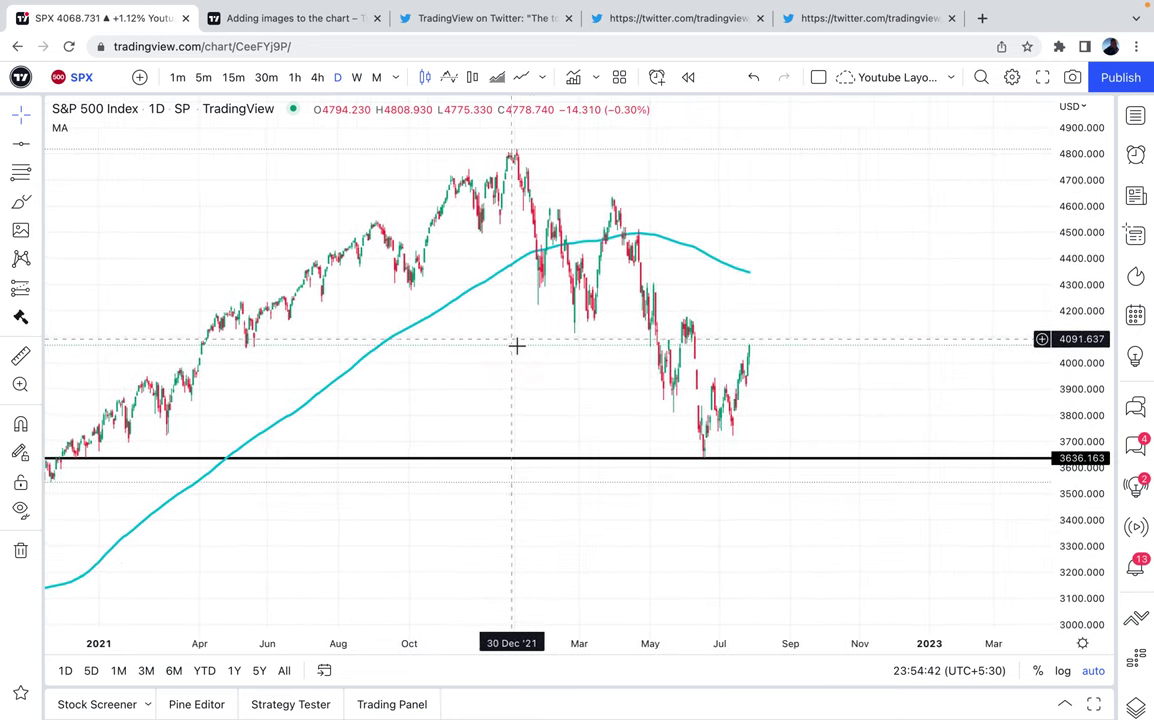
{"action": "scroll", "coordinate": [520, 353], "scroll_direction": "up", "scroll_amount": 5}
{"action": "left_click_drag", "start_coordinate": [525, 440], "coordinate": [466, 430]}
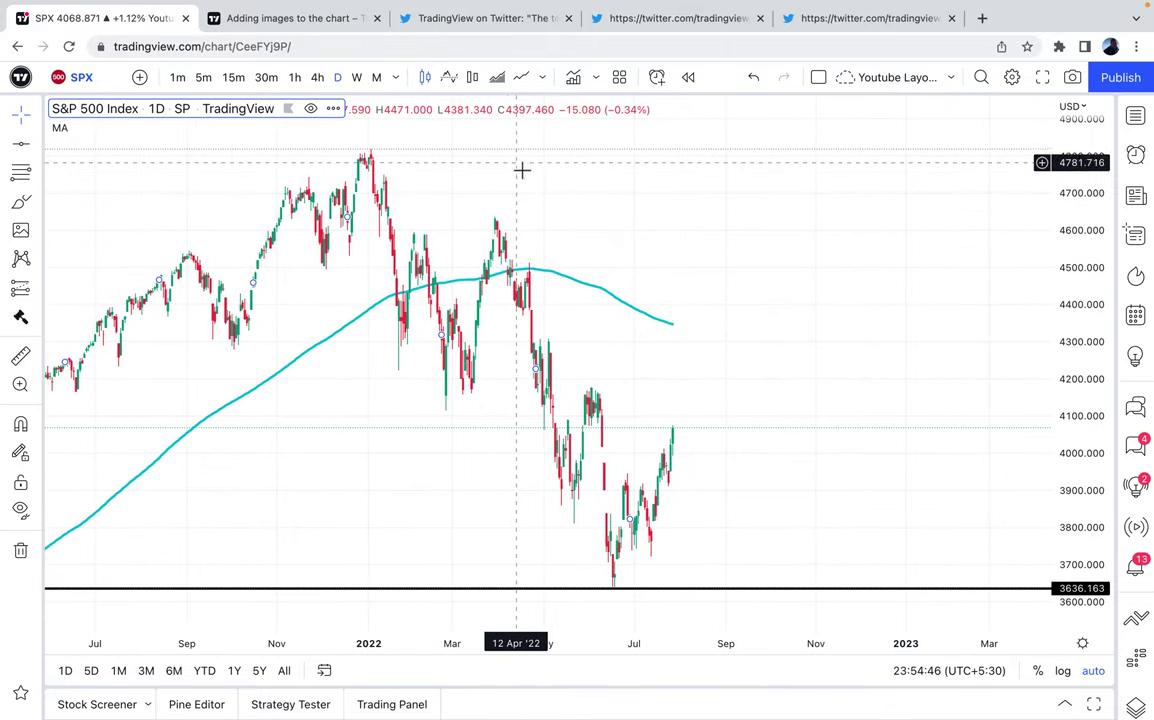
Step: Copy the top 10 most profitable companies table image from the tweet and return to the chart
{"action": "left_click", "coordinate": [486, 22]}
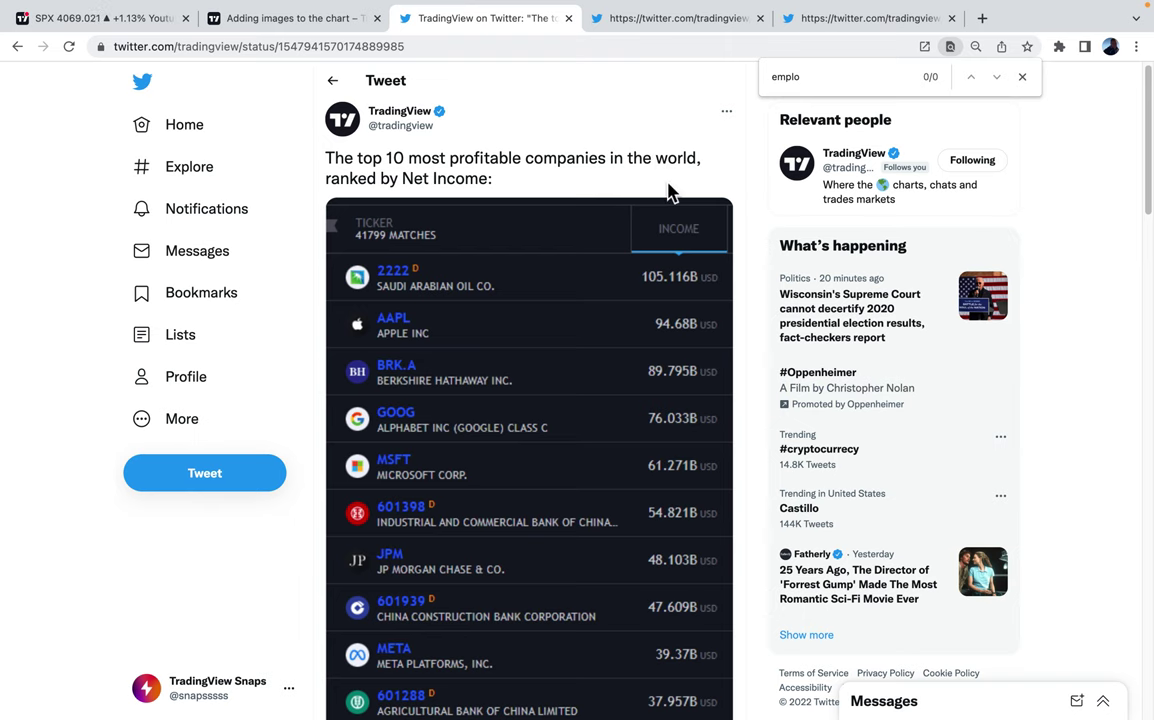
{"action": "scroll", "coordinate": [668, 192], "scroll_direction": "down", "scroll_amount": 1}
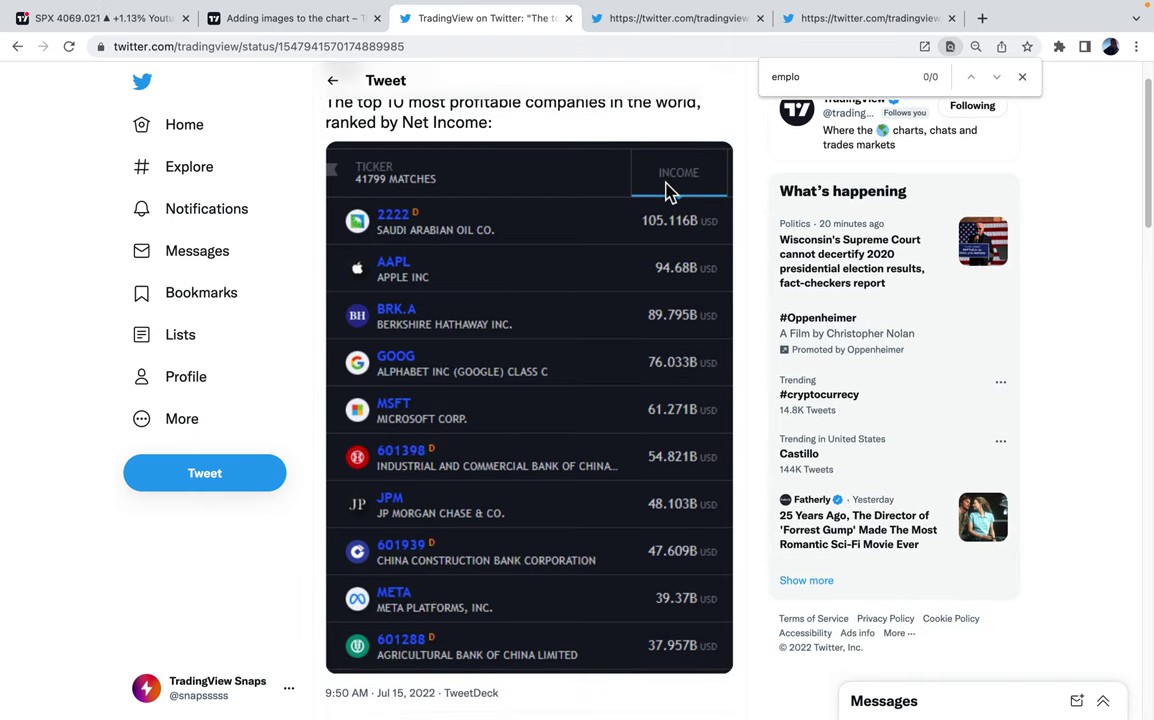
{"action": "right_click", "coordinate": [513, 390]}
{"action": "left_click", "coordinate": [575, 575]}
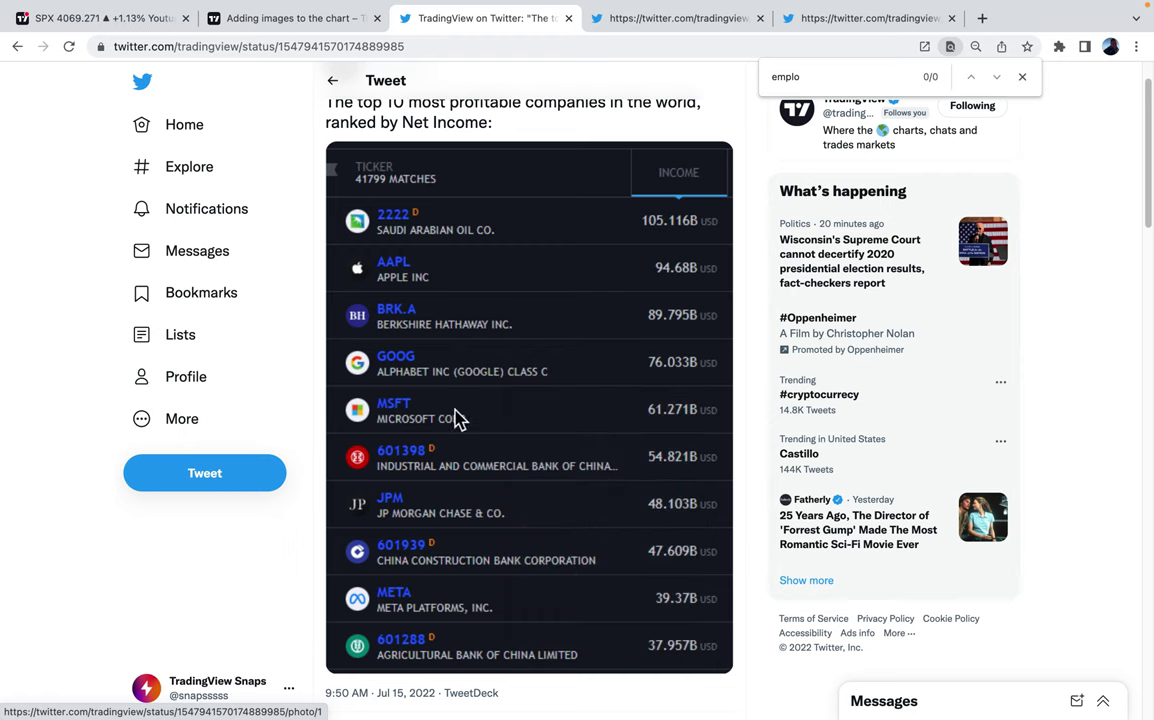
{"action": "left_click", "coordinate": [150, 20]}
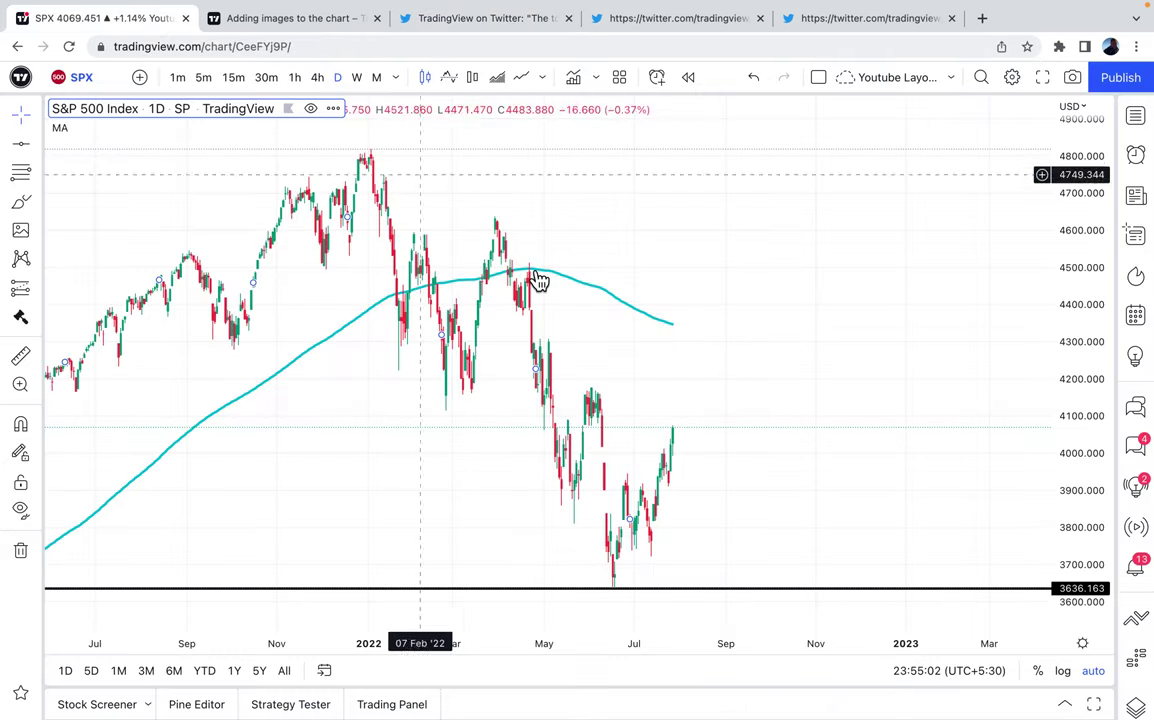
Step: Paste the company table image, move it right of the candles and enlarge it
{"action": "key", "text": "ctrl+v"}
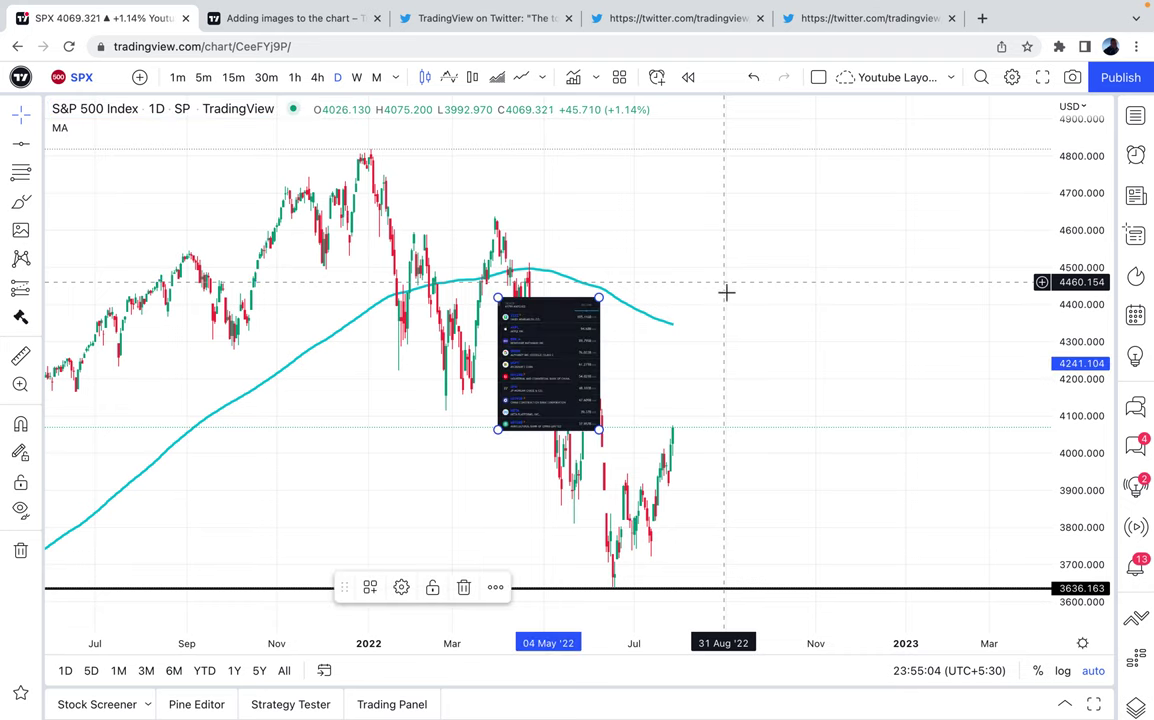
{"action": "left_click_drag", "start_coordinate": [574, 378], "coordinate": [791, 198]}
{"action": "left_click_drag", "start_coordinate": [822, 250], "coordinate": [914, 322]}
{"action": "left_click_drag", "start_coordinate": [853, 289], "coordinate": [881, 479]}
{"action": "left_click_drag", "start_coordinate": [943, 553], "coordinate": [958, 575]}
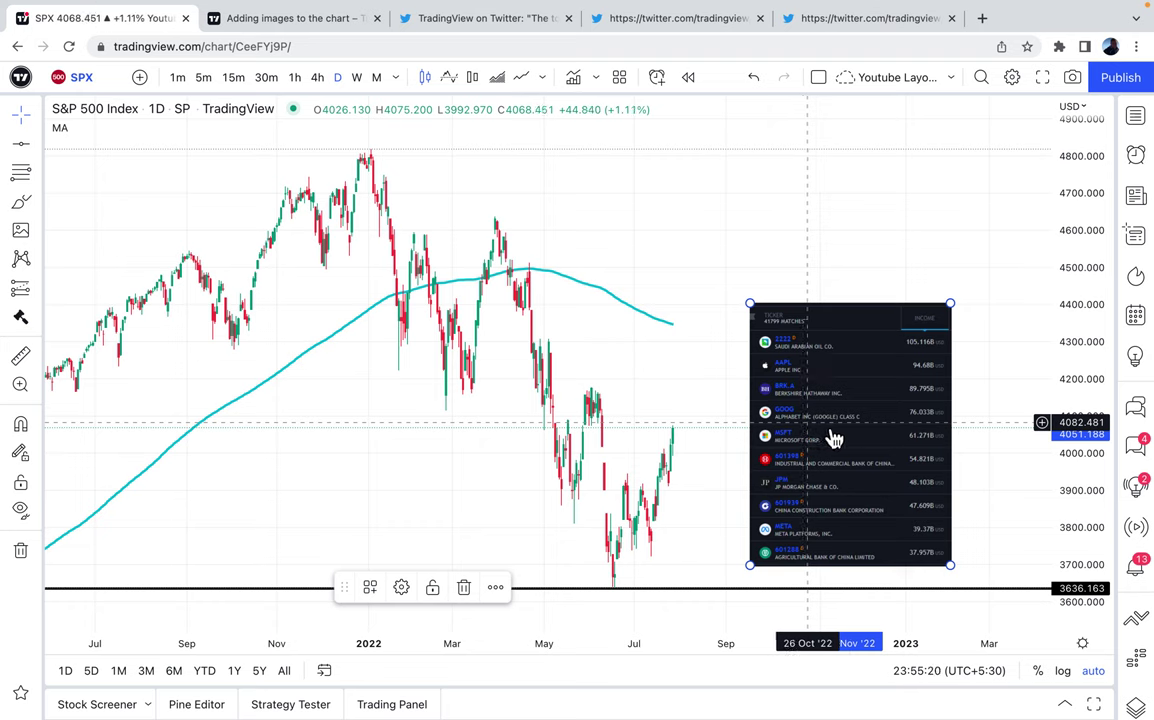
{"action": "left_click_drag", "start_coordinate": [951, 566], "coordinate": [966, 585]}
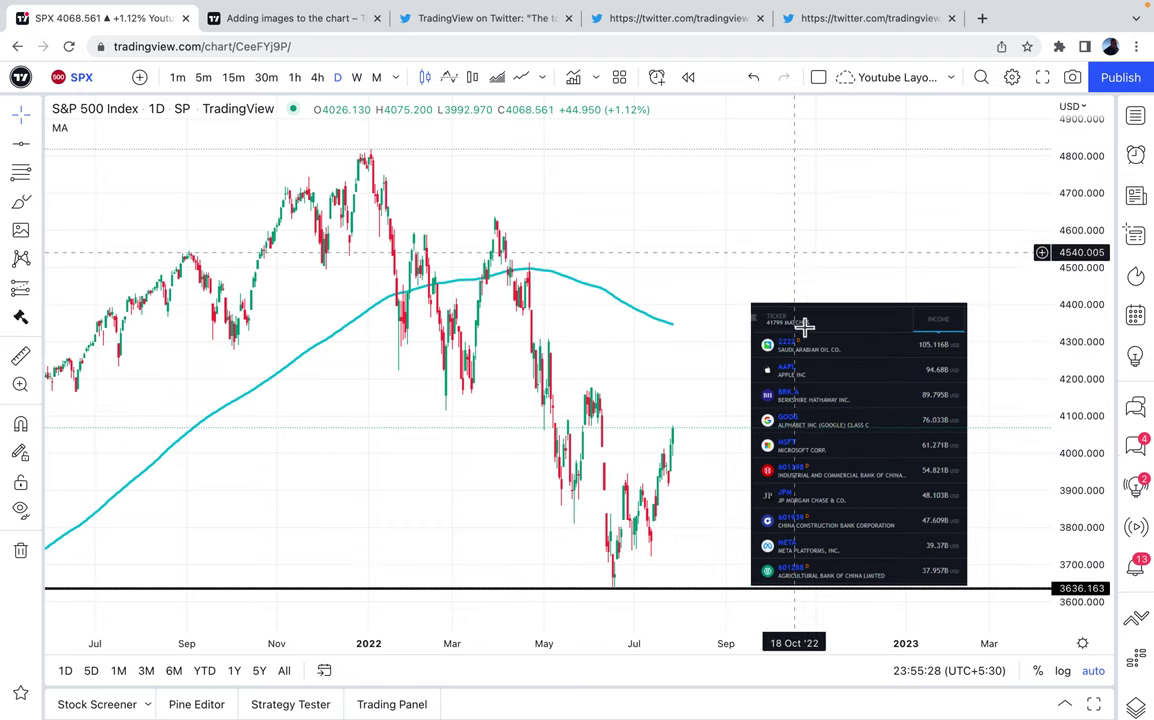
{"action": "left_click", "coordinate": [855, 190]}
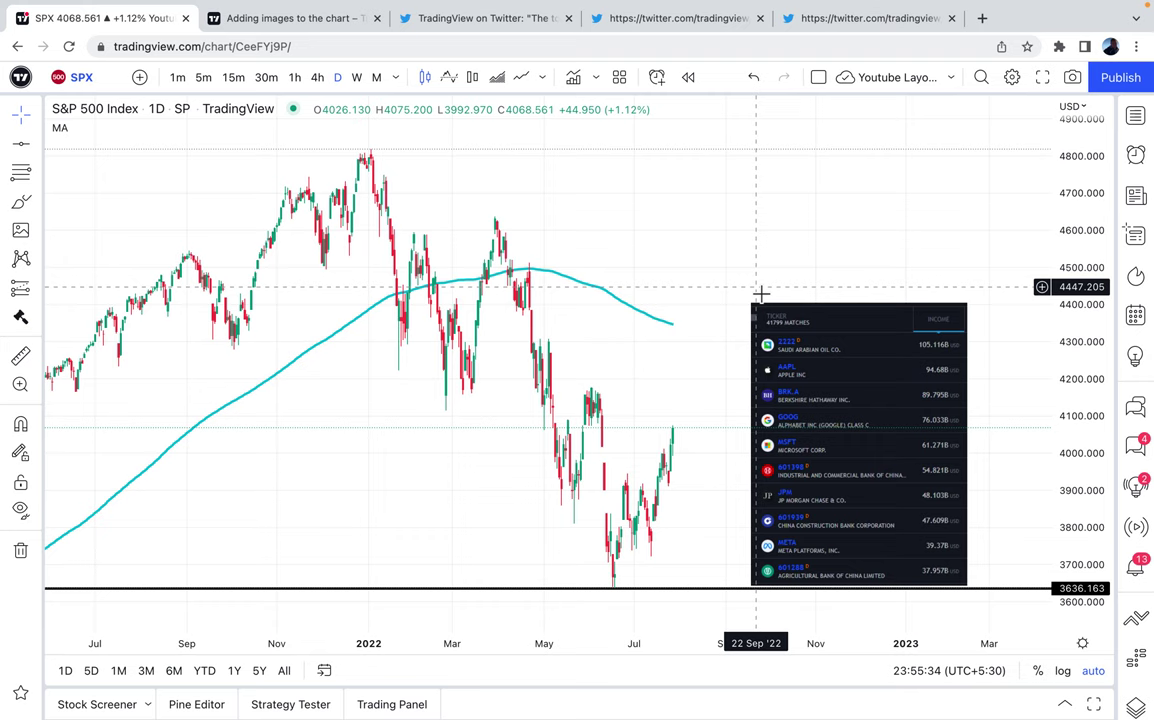
{"action": "left_click", "coordinate": [775, 318]}
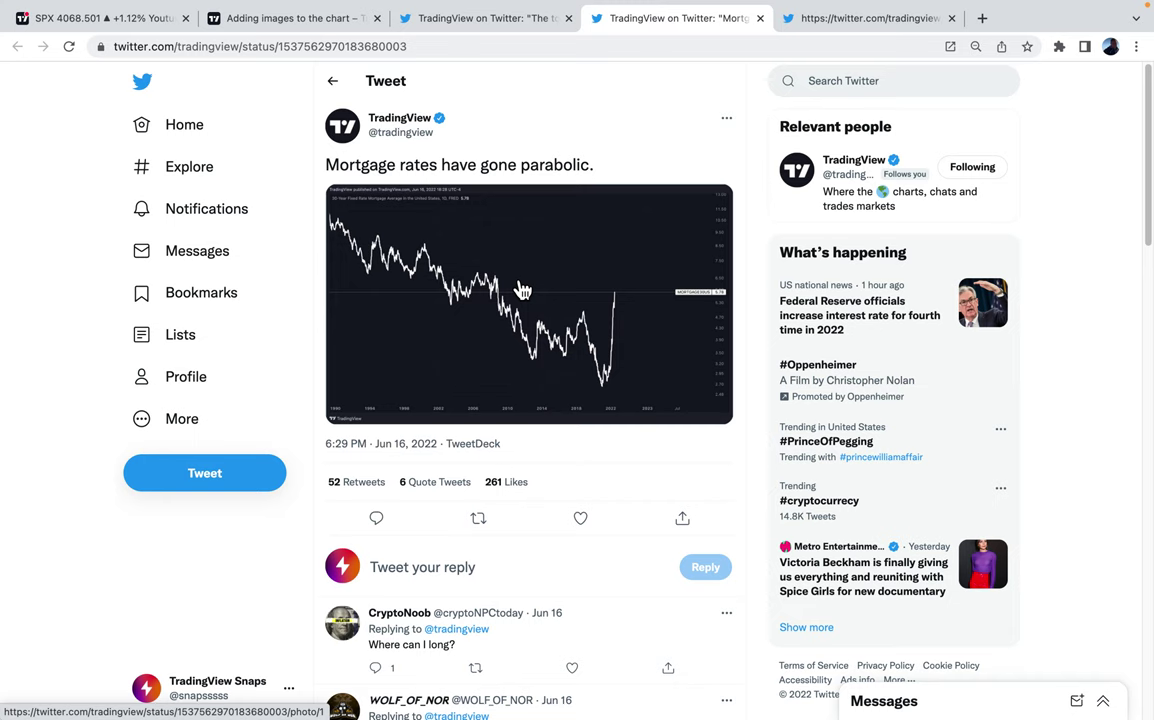
Step: Copy the mortgage-rates chart image from the 'rates going parabolic' tweet
{"action": "right_click", "coordinate": [510, 292]}
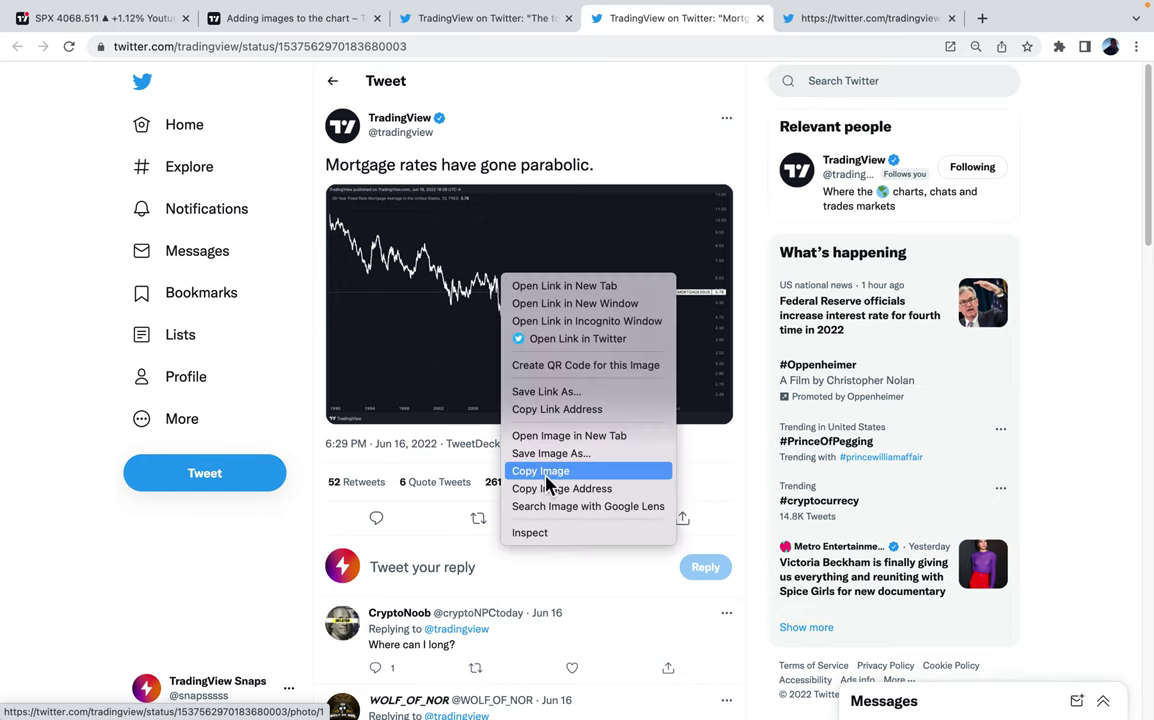
{"action": "left_click", "coordinate": [528, 470]}
Step: Paste the mortgage-rates image, enlarge it and place it beside the company table at lower right
{"action": "left_click", "coordinate": [137, 30]}
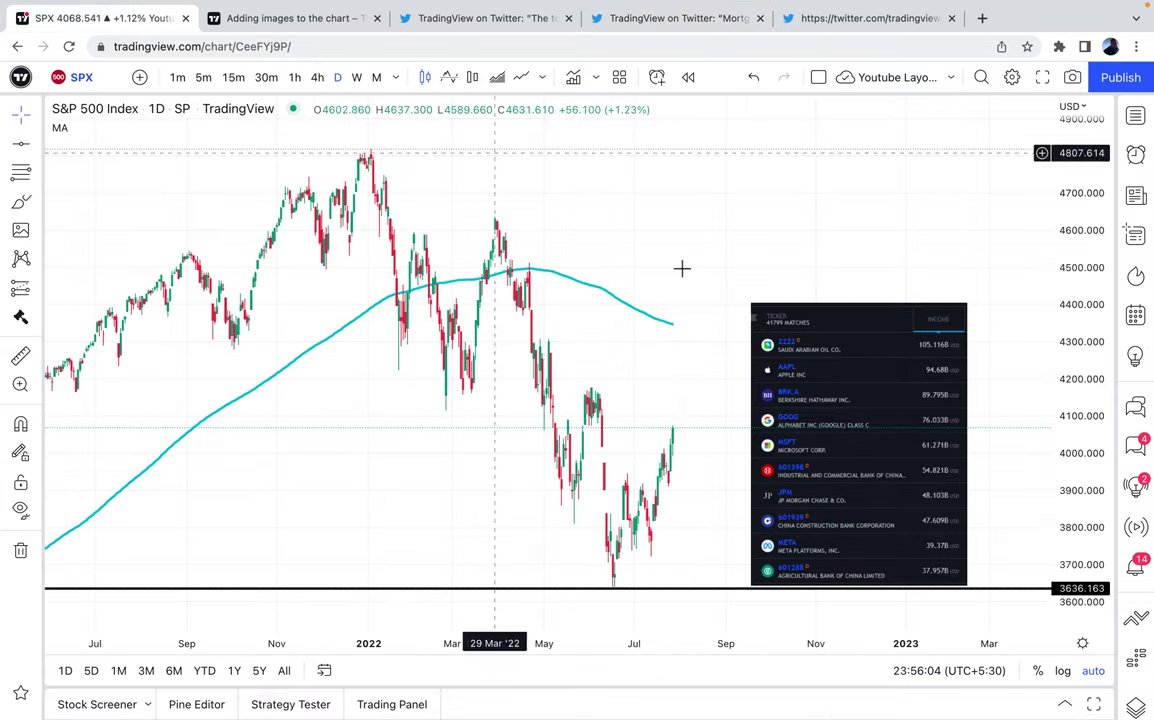
{"action": "key", "text": "ctrl+v"}
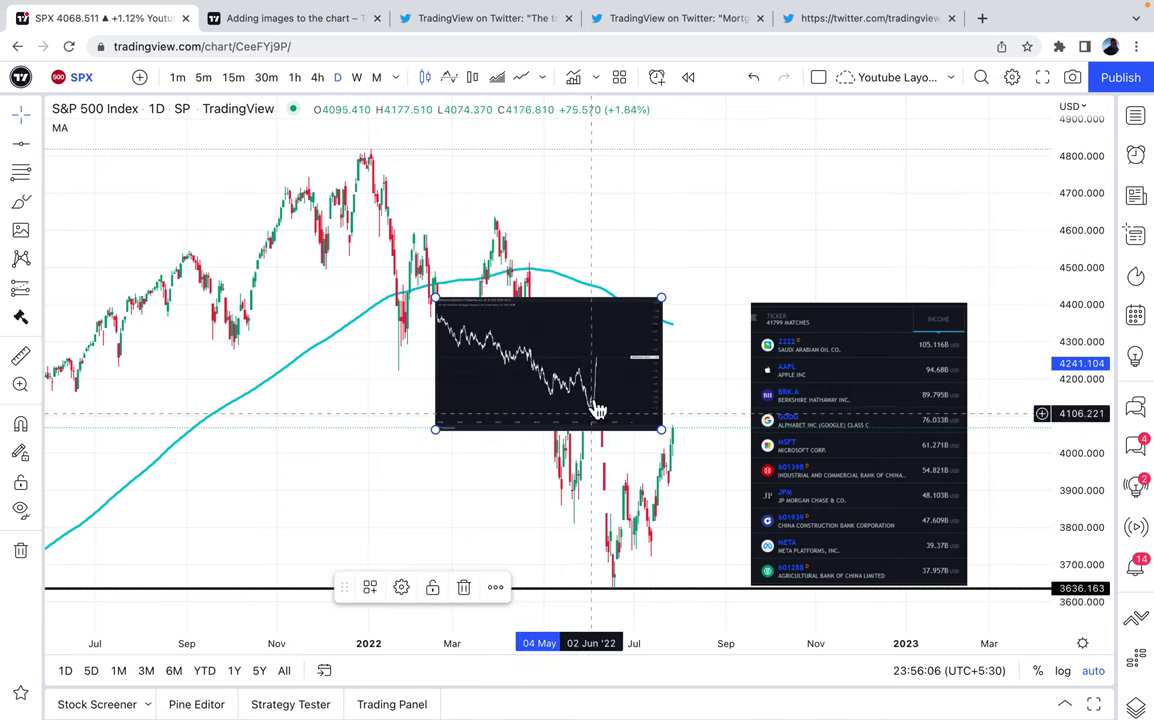
{"action": "left_click_drag", "start_coordinate": [592, 392], "coordinate": [897, 214]}
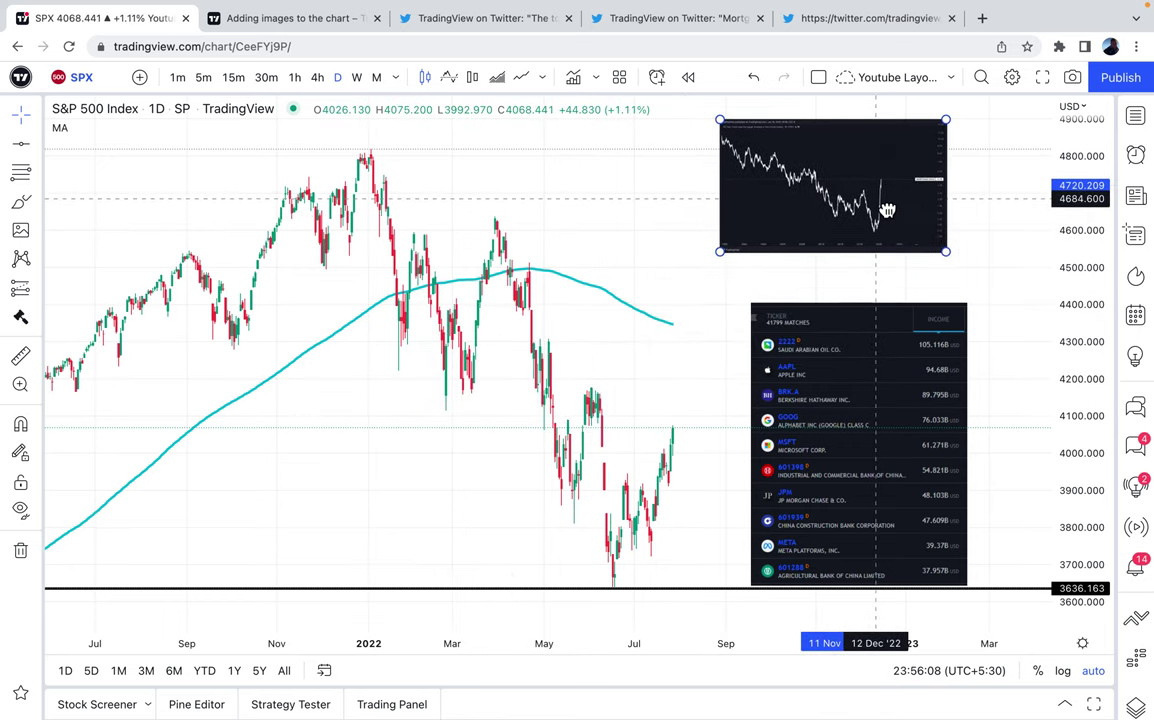
{"action": "left_click_drag", "start_coordinate": [950, 250], "coordinate": [881, 322]}
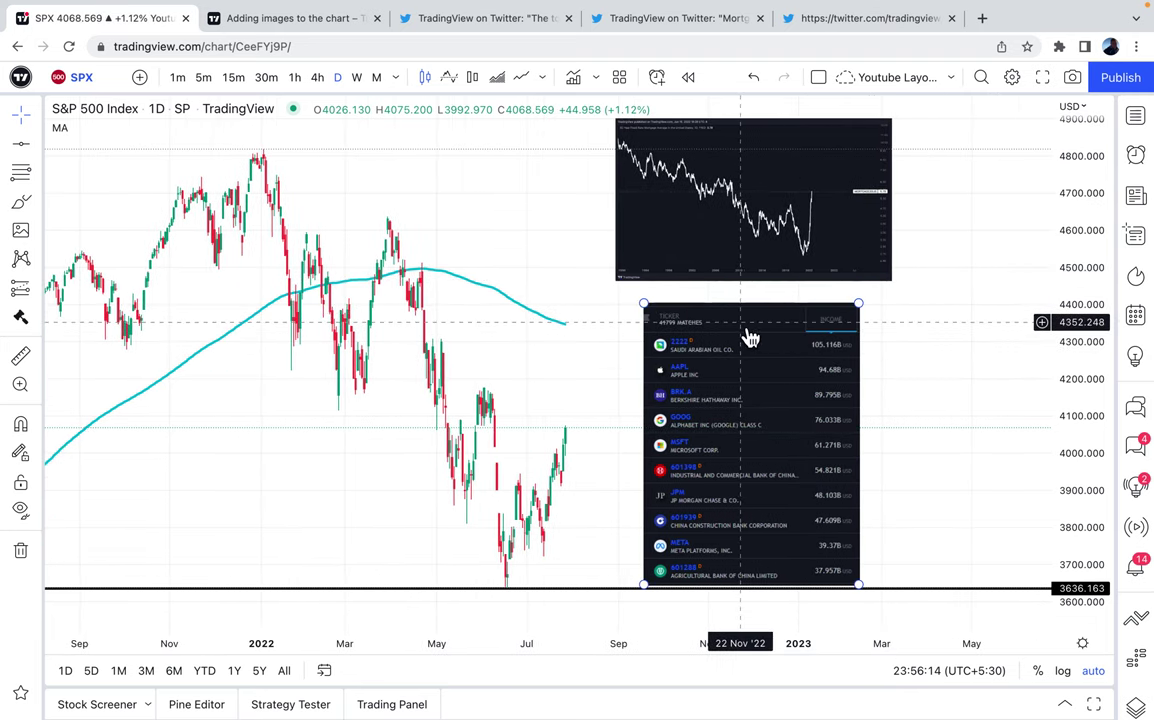
{"action": "left_click_drag", "start_coordinate": [879, 428], "coordinate": [719, 418]}
{"action": "left_click", "coordinate": [670, 185]}
{"action": "left_click_drag", "start_coordinate": [652, 193], "coordinate": [914, 477]}
{"action": "left_click", "coordinate": [876, 258]}
Step: Copy the Dow Jones 1916–2022 chart image from the '106 years of stock market history' tweet
{"action": "scroll", "coordinate": [853, 295], "scroll_direction": "down", "scroll_amount": 1}
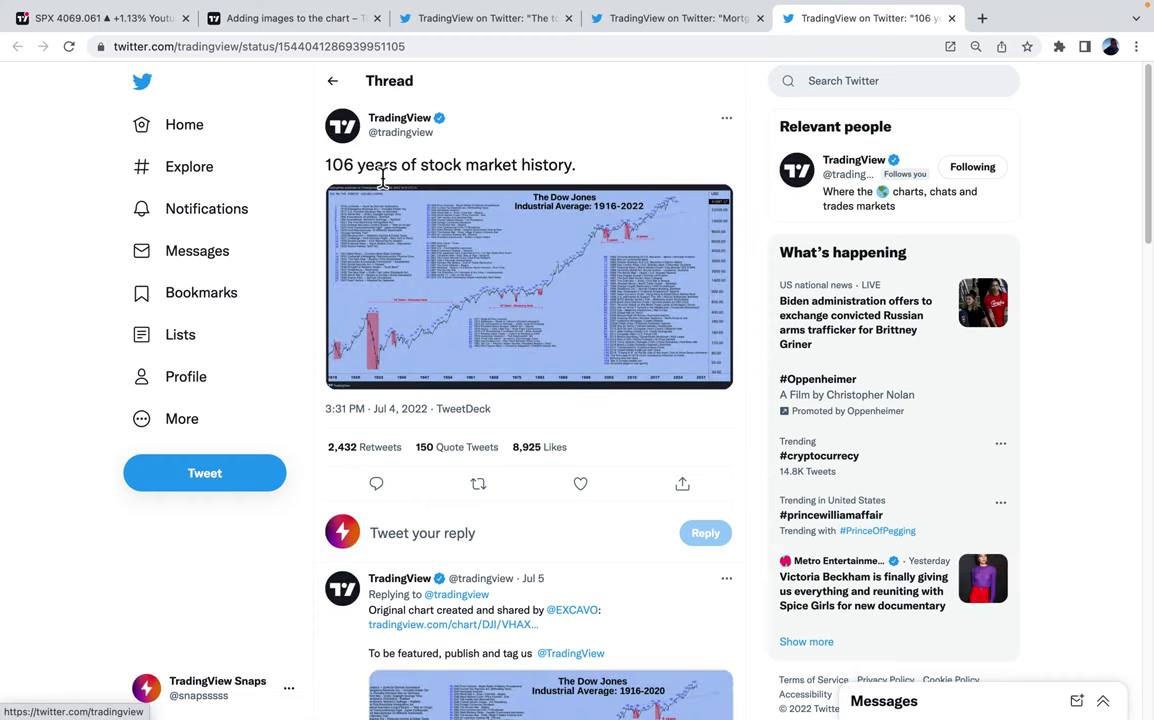
{"action": "right_click", "coordinate": [485, 236]}
{"action": "left_click", "coordinate": [533, 432]}
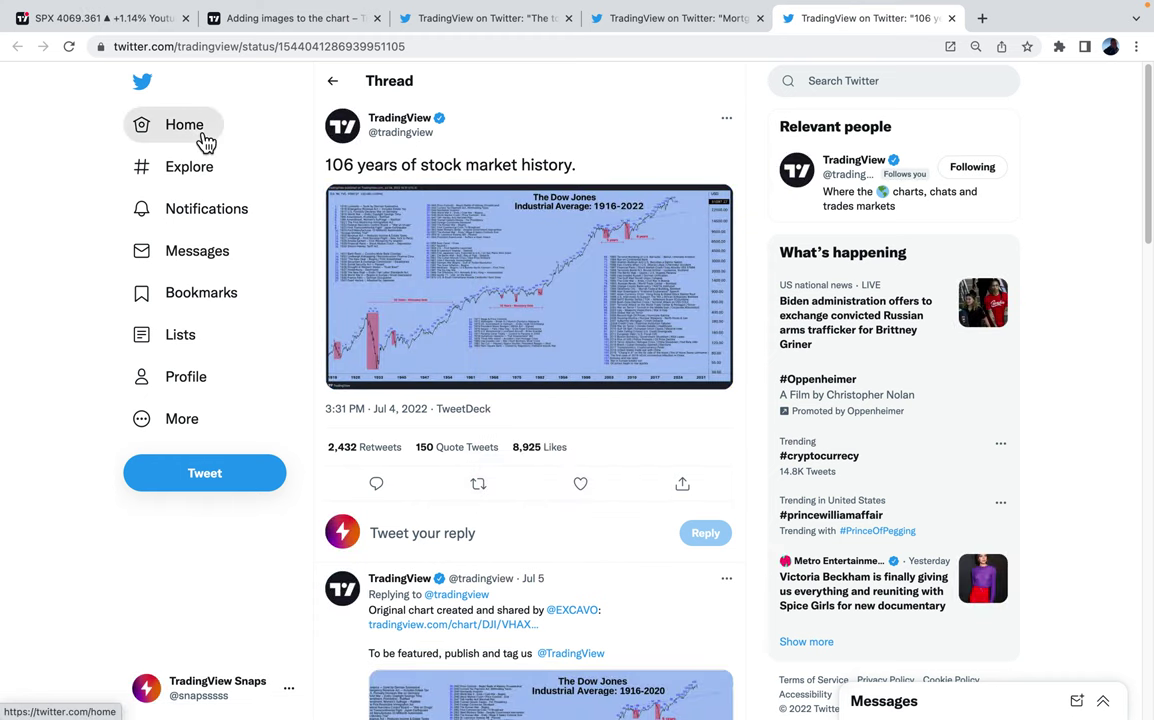
Step: Paste the Dow Jones image onto the chart and place it at the upper right
{"action": "left_click", "coordinate": [115, 19]}
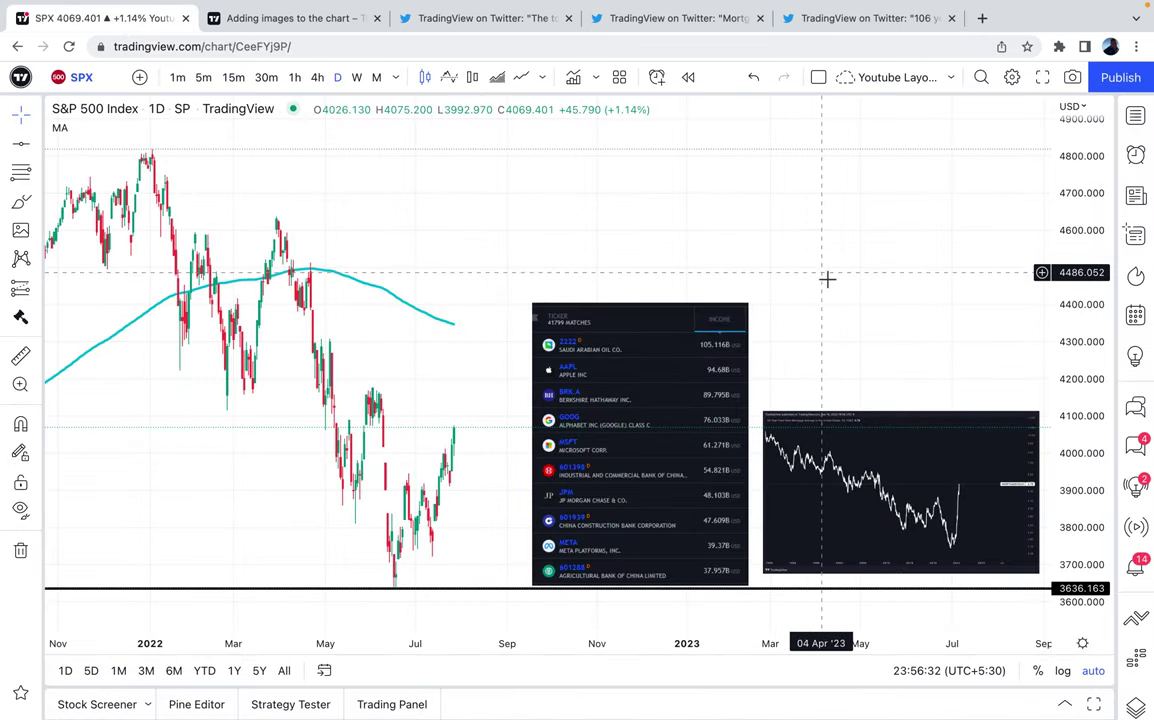
{"action": "key", "text": "ctrl+v"}
{"action": "left_click_drag", "start_coordinate": [507, 363], "coordinate": [855, 312]}
{"action": "left_click", "coordinate": [631, 394]}
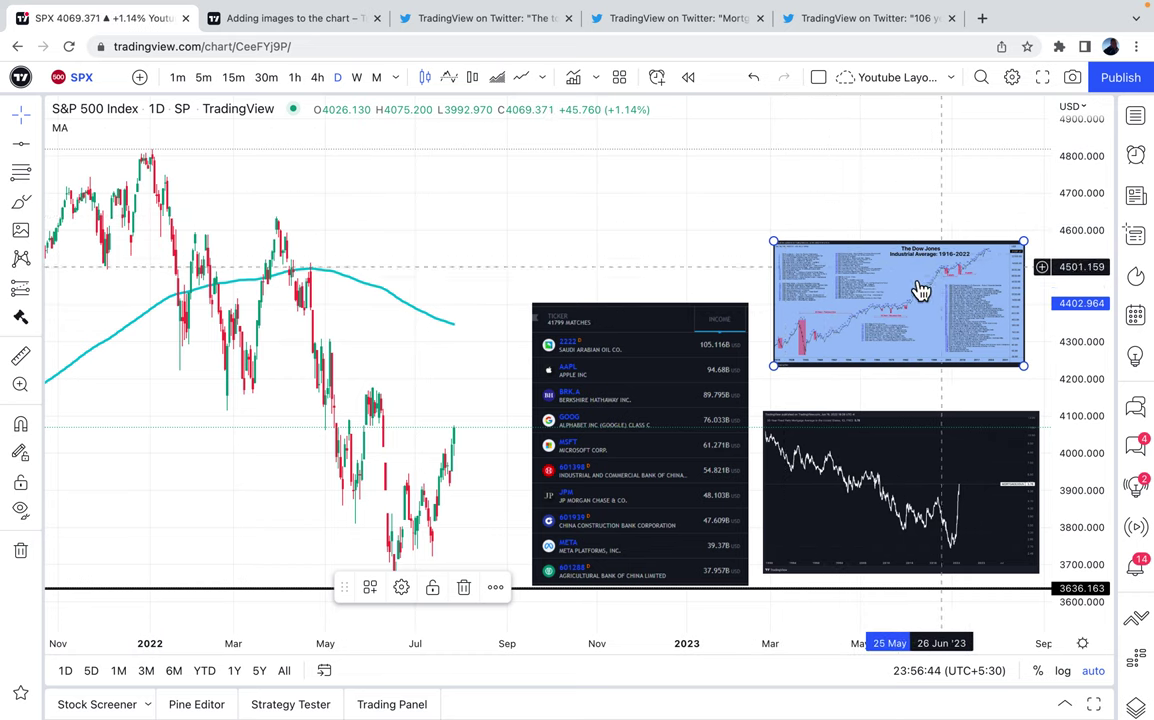
Step: Raise the company table slightly, shift the dashboard into view and save the chart layout
{"action": "left_click", "coordinate": [866, 500]}
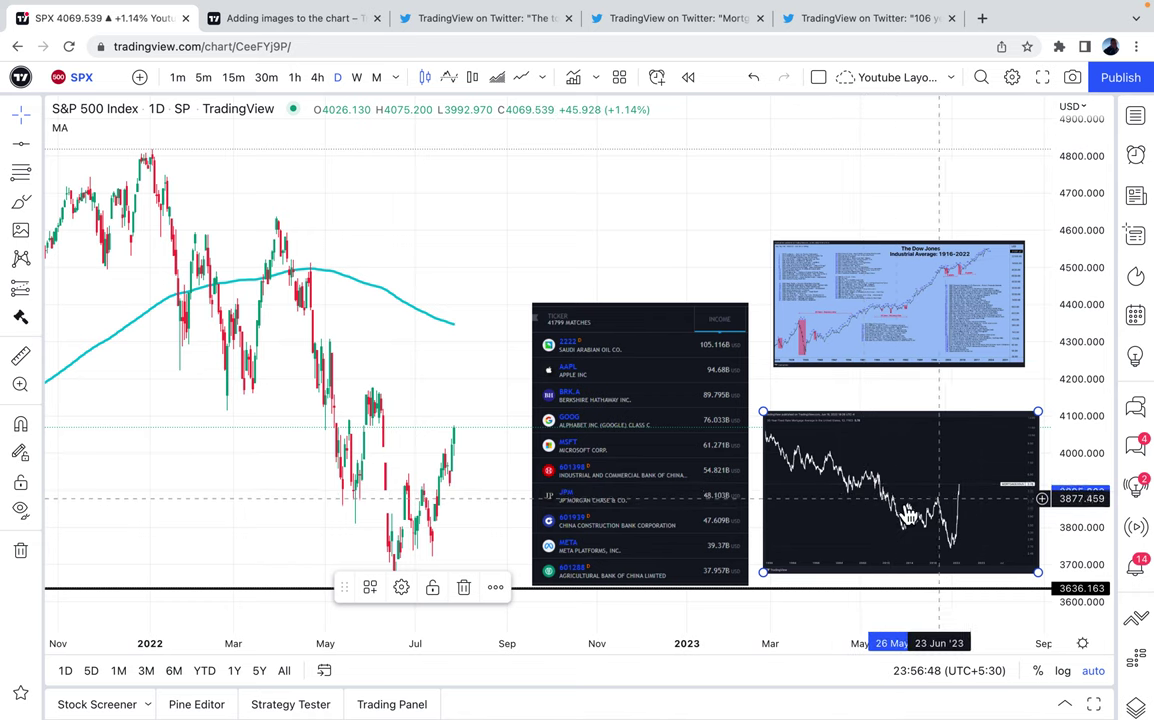
{"action": "left_click", "coordinate": [698, 451]}
{"action": "left_click_drag", "start_coordinate": [698, 445], "coordinate": [703, 413]}
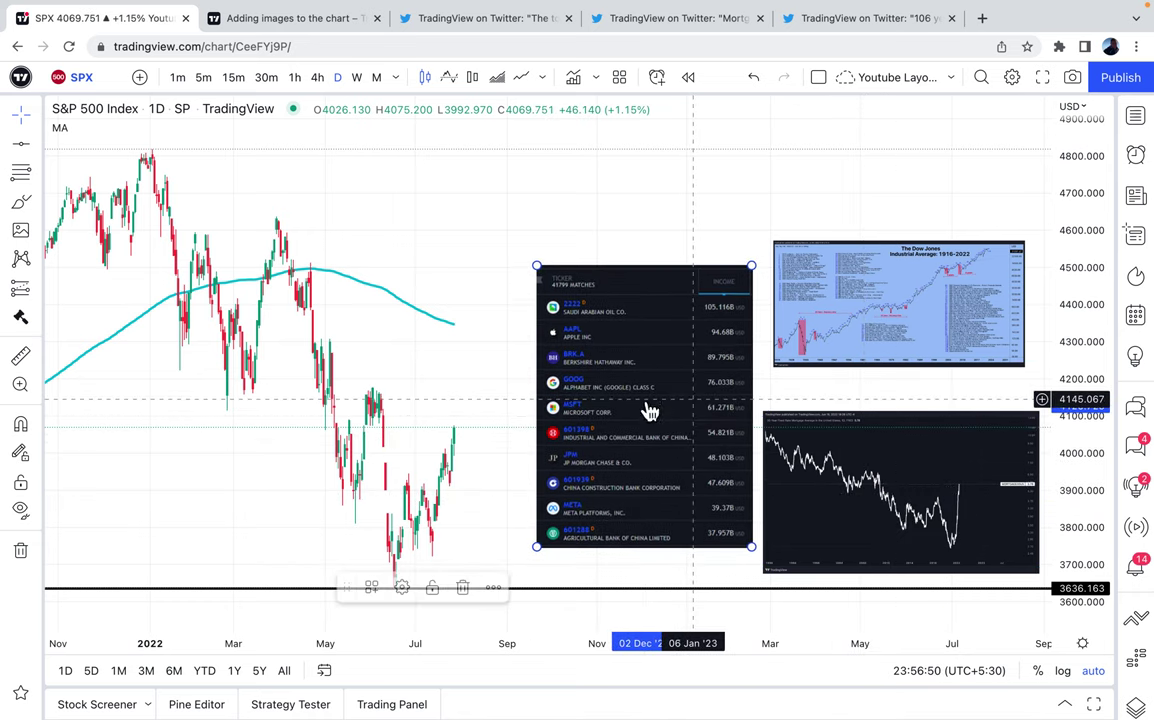
{"action": "scroll", "coordinate": [495, 390], "scroll_direction": "down", "scroll_amount": 3}
{"action": "scroll", "coordinate": [495, 390], "scroll_direction": "up", "scroll_amount": 2}
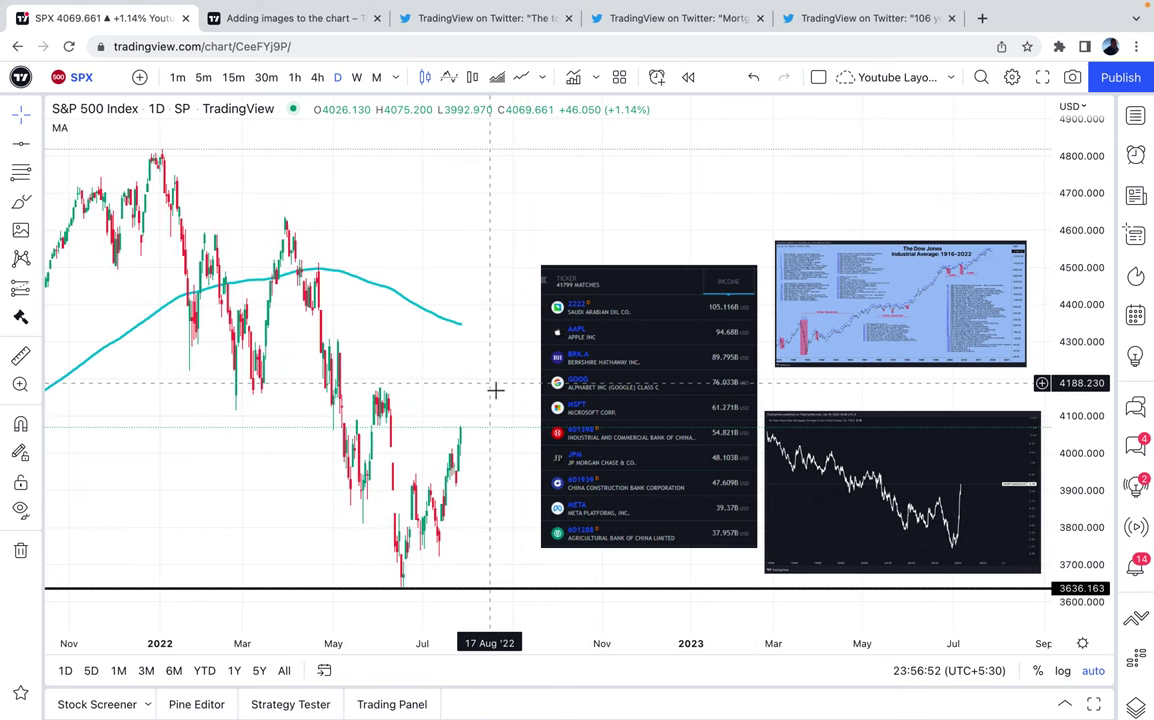
{"action": "left_click_drag", "start_coordinate": [495, 390], "coordinate": [433, 390]}
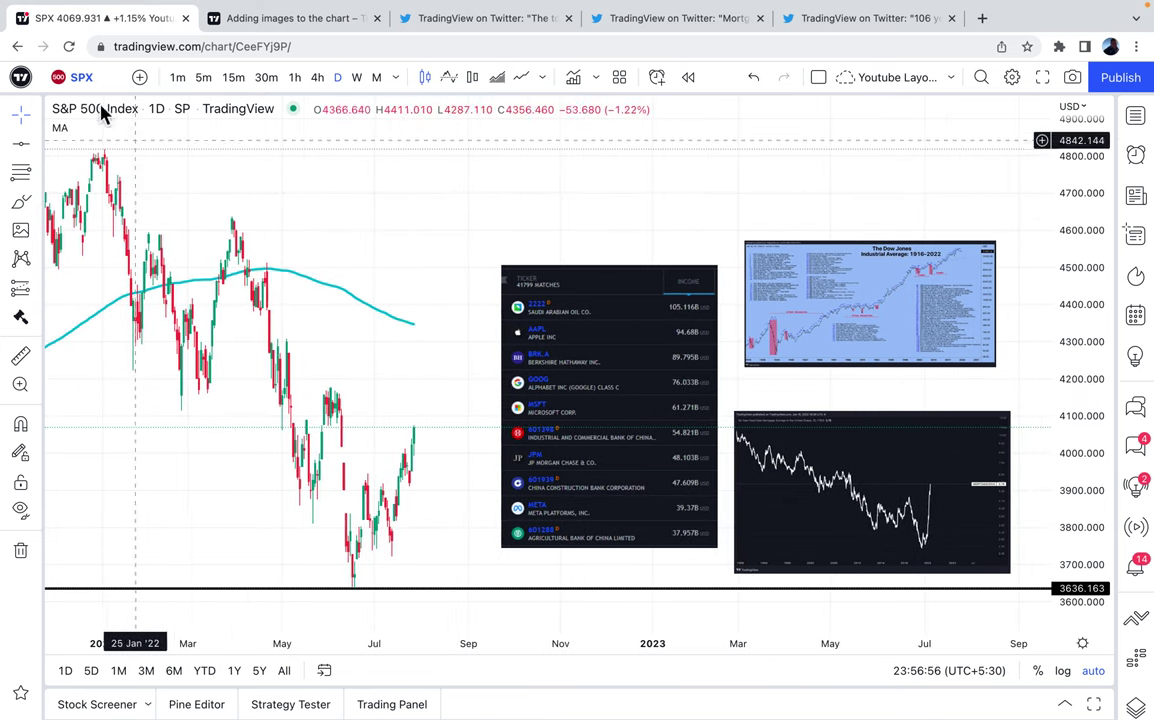
{"action": "left_click", "coordinate": [895, 86]}
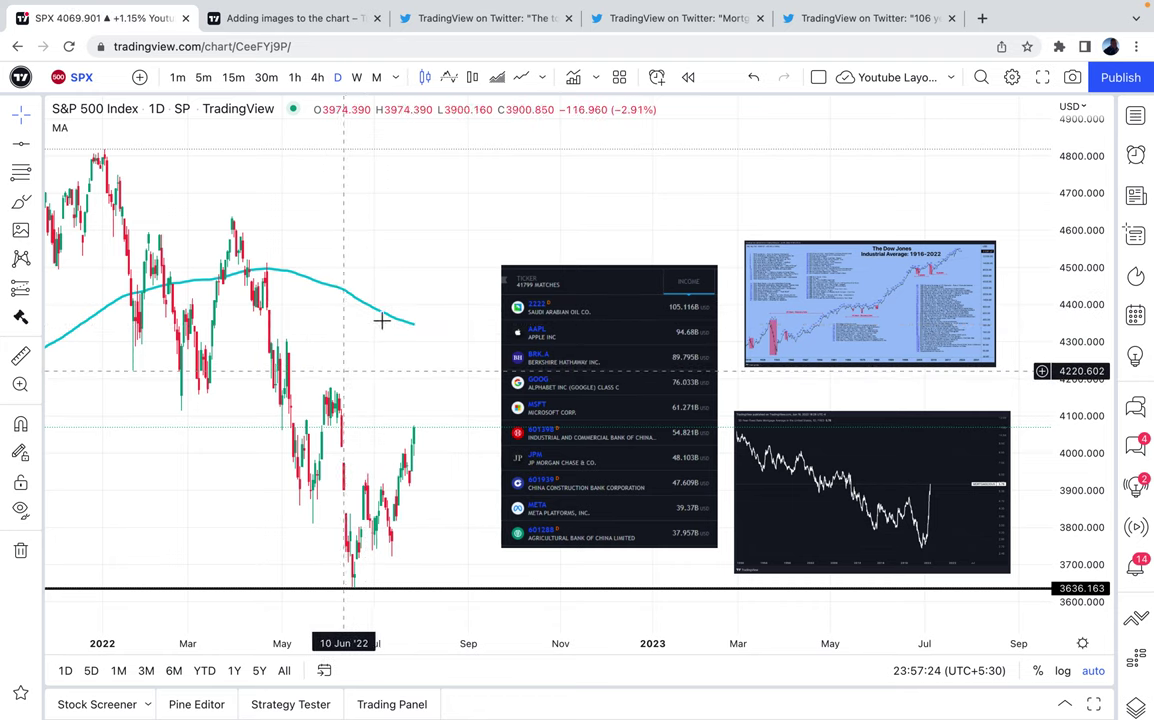
Step: Switch to the 'Adding images to the chart' article and scroll down to its cat-picture example
{"action": "left_click", "coordinate": [300, 22]}
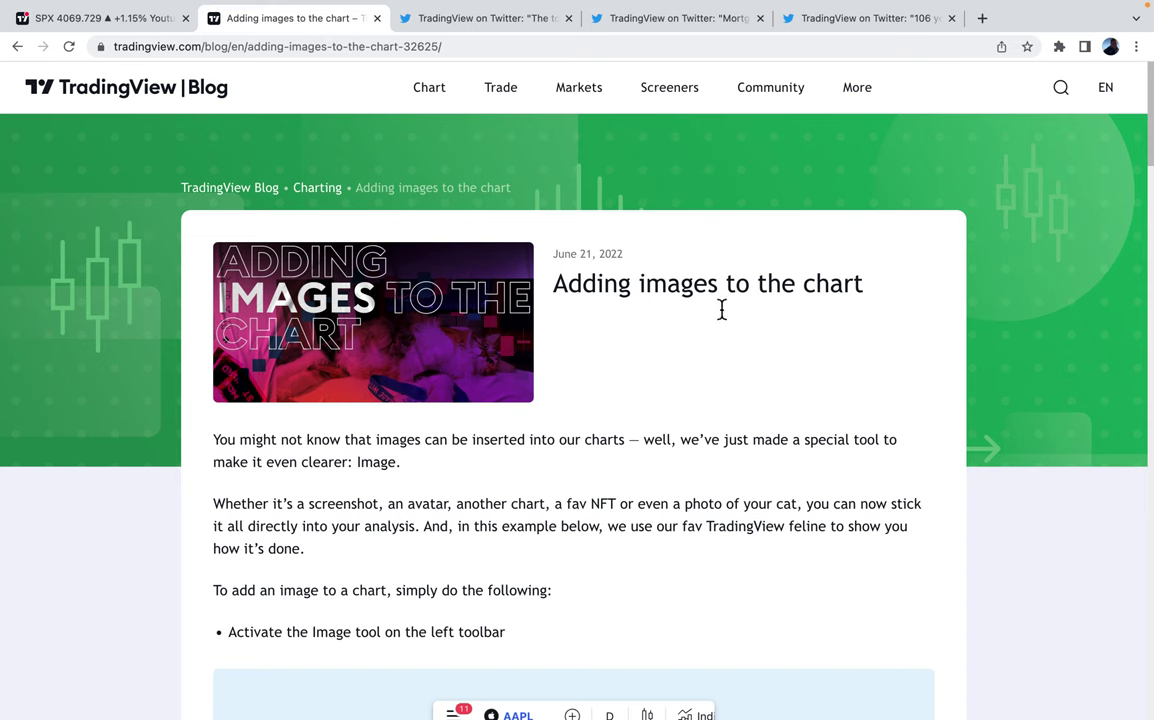
{"action": "scroll", "coordinate": [474, 474], "scroll_direction": "down", "scroll_amount": 5}
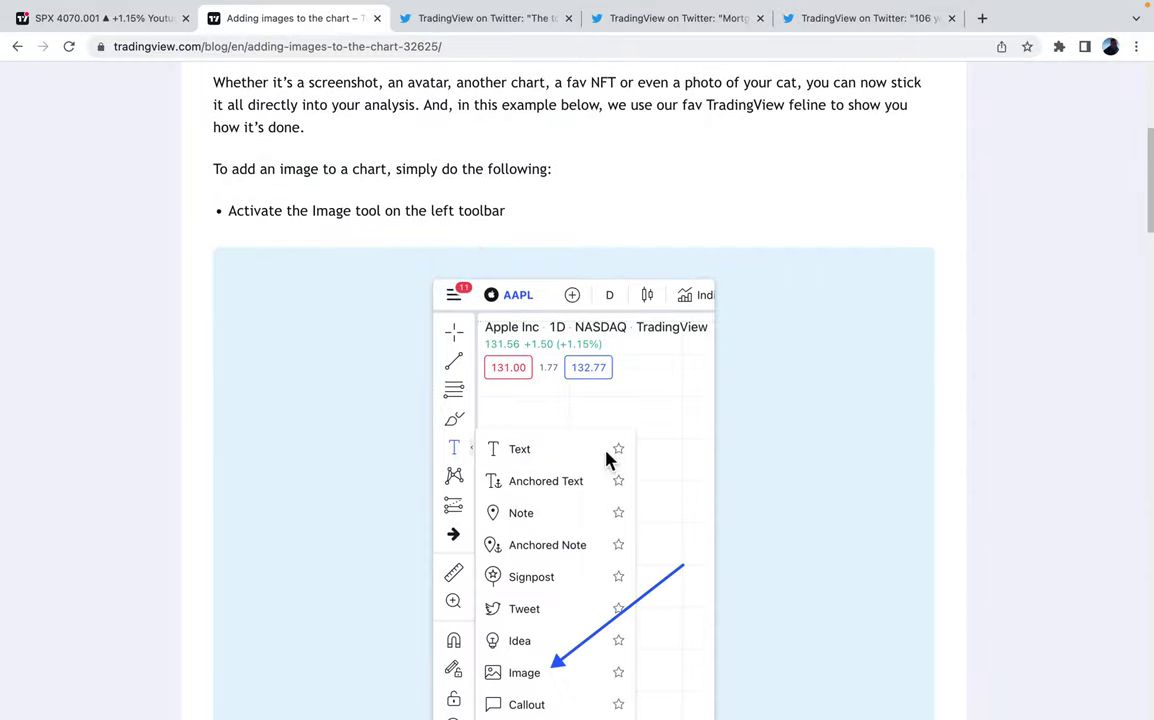
{"action": "scroll", "coordinate": [585, 508], "scroll_direction": "down", "scroll_amount": 1}
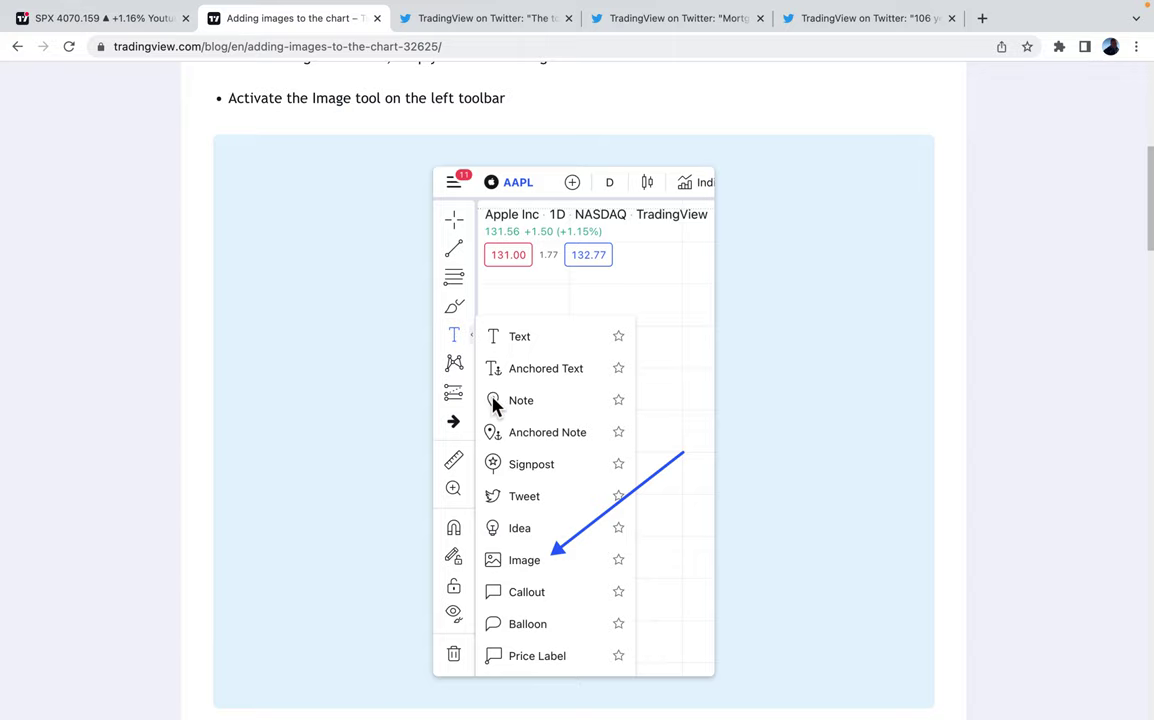
{"action": "scroll", "coordinate": [493, 406], "scroll_direction": "down", "scroll_amount": 7}
{"action": "scroll", "coordinate": [533, 443], "scroll_direction": "down", "scroll_amount": 5}
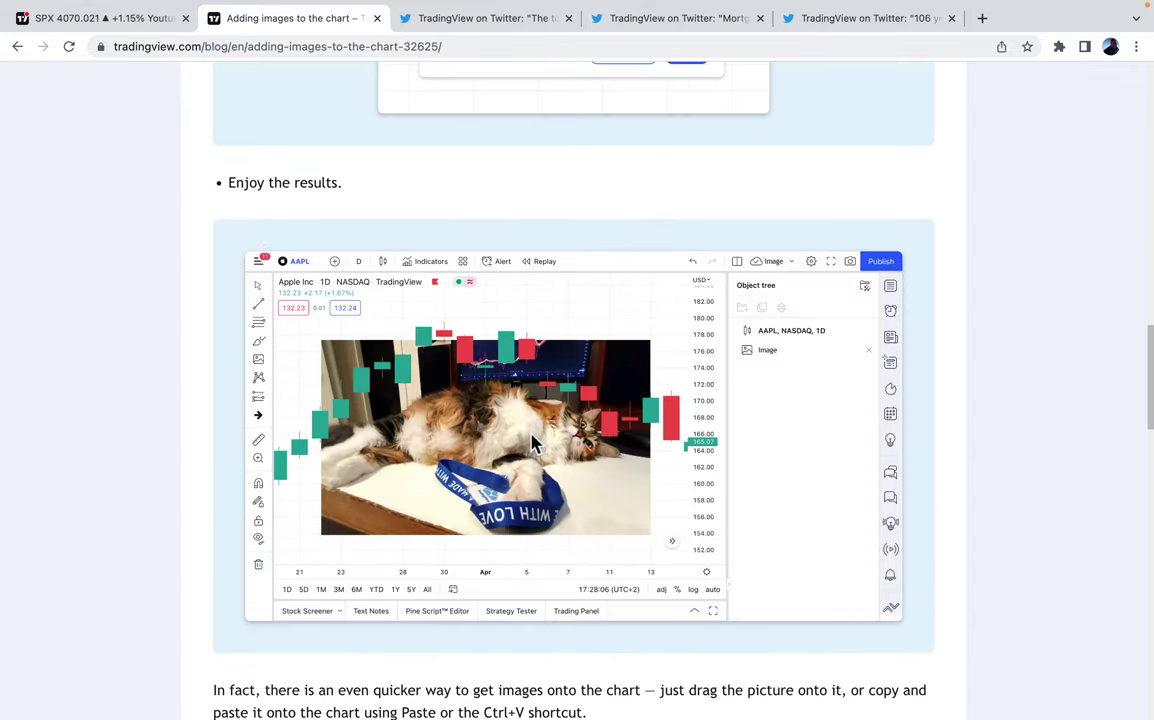
{"action": "scroll", "coordinate": [533, 443], "scroll_direction": "down", "scroll_amount": 1}
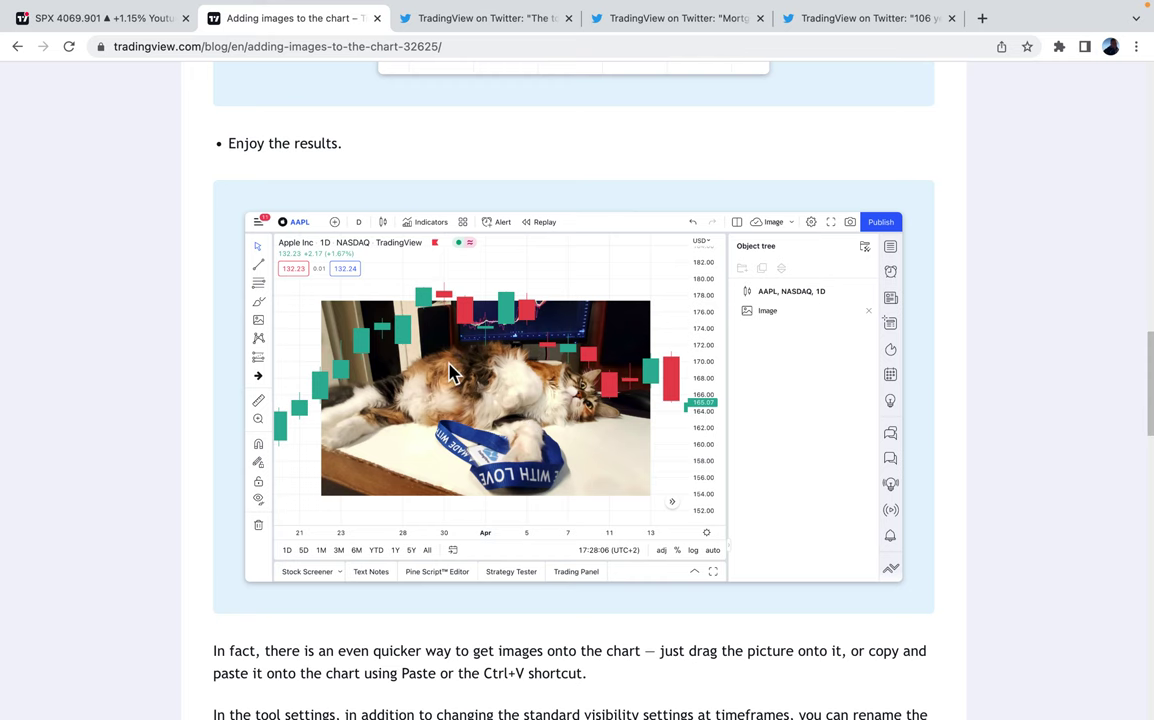
{"action": "scroll", "coordinate": [452, 370], "scroll_direction": "down", "scroll_amount": 1}
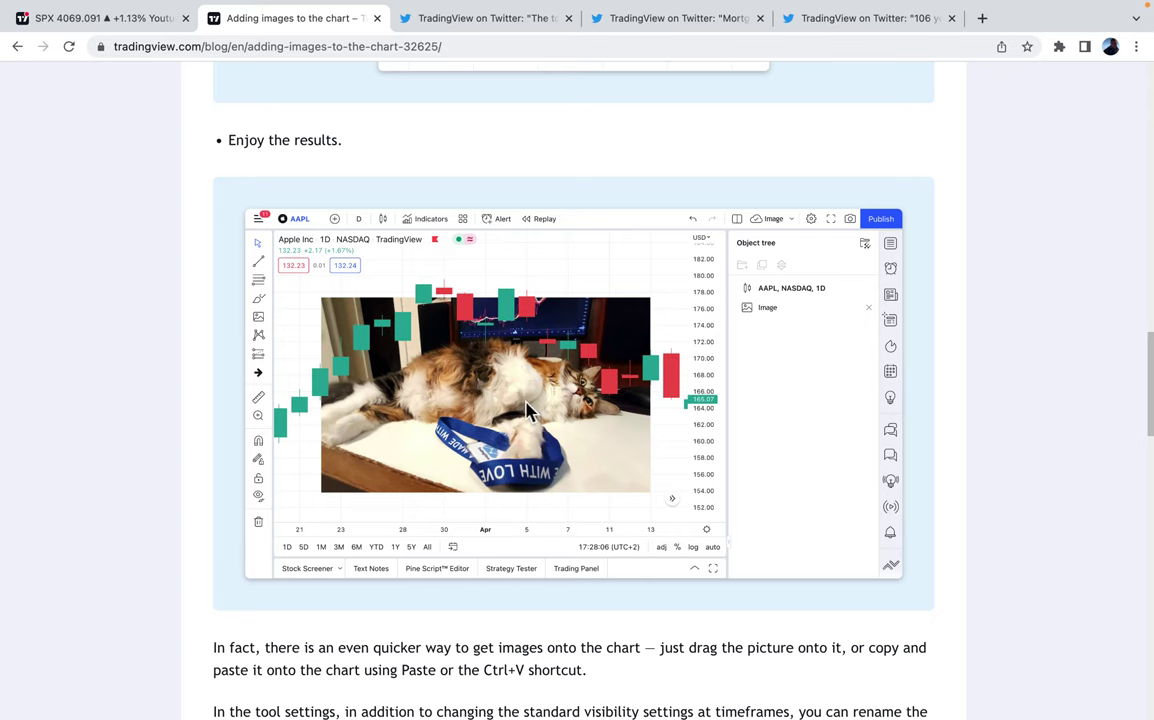
{"action": "scroll", "coordinate": [476, 413], "scroll_direction": "down", "scroll_amount": 1}
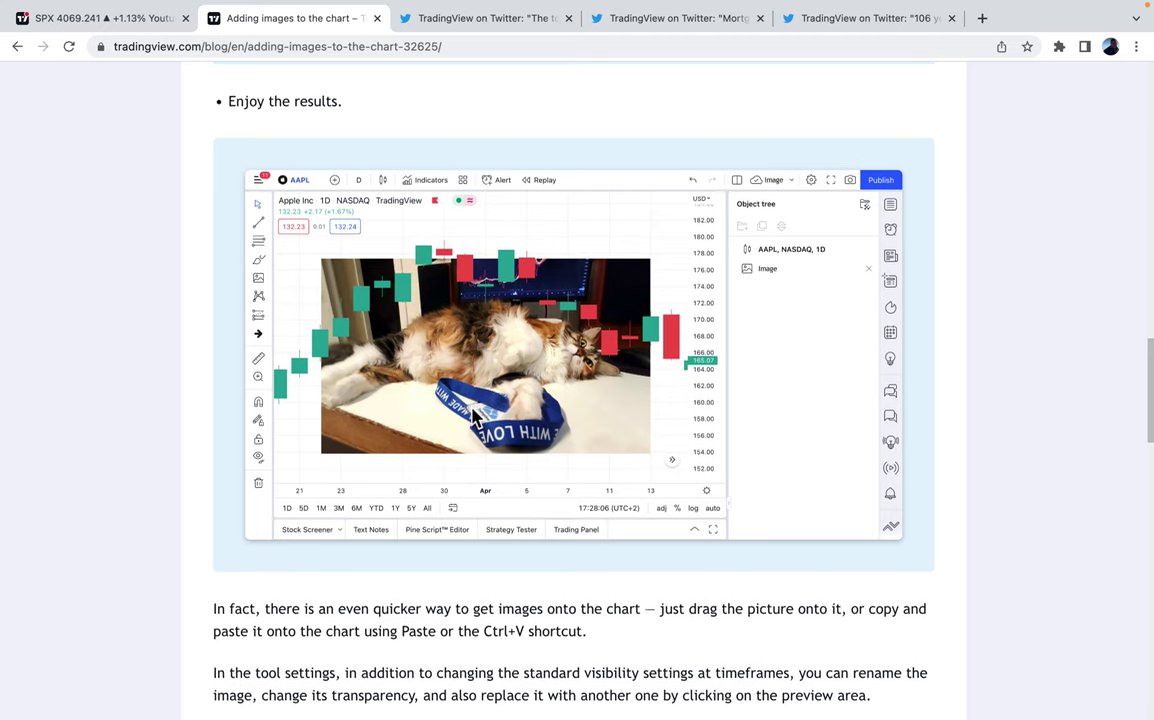
{"action": "scroll", "coordinate": [476, 415], "scroll_direction": "down", "scroll_amount": 6}
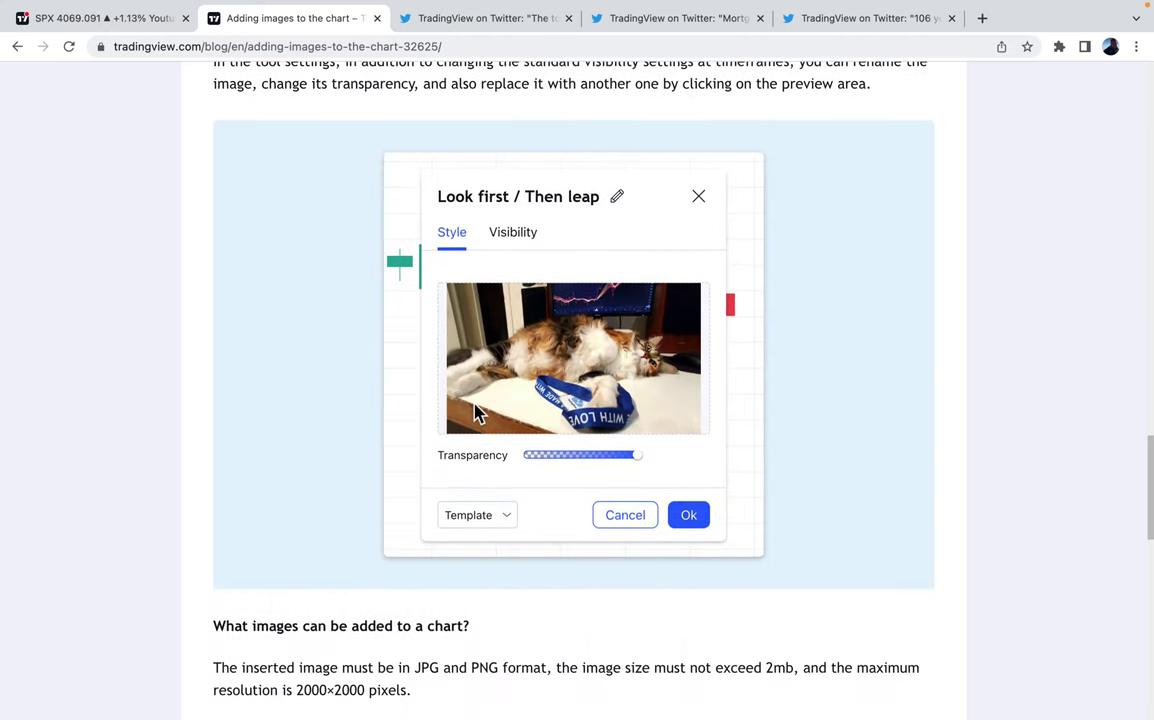
Step: Scroll to the image requirements and highlight the JPG/PNG allowed-formats paragraph
{"action": "scroll", "coordinate": [476, 413], "scroll_direction": "down", "scroll_amount": 4}
{"action": "scroll", "coordinate": [476, 413], "scroll_direction": "up", "scroll_amount": 2}
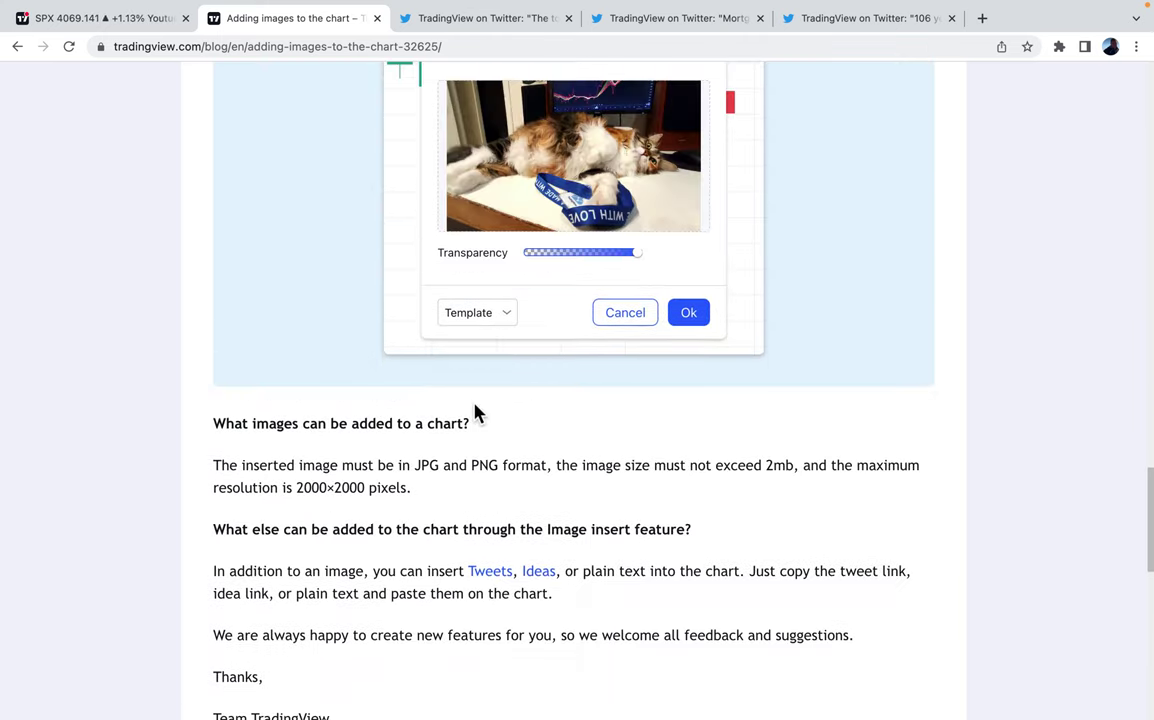
{"action": "scroll", "coordinate": [373, 478], "scroll_direction": "down", "scroll_amount": 1}
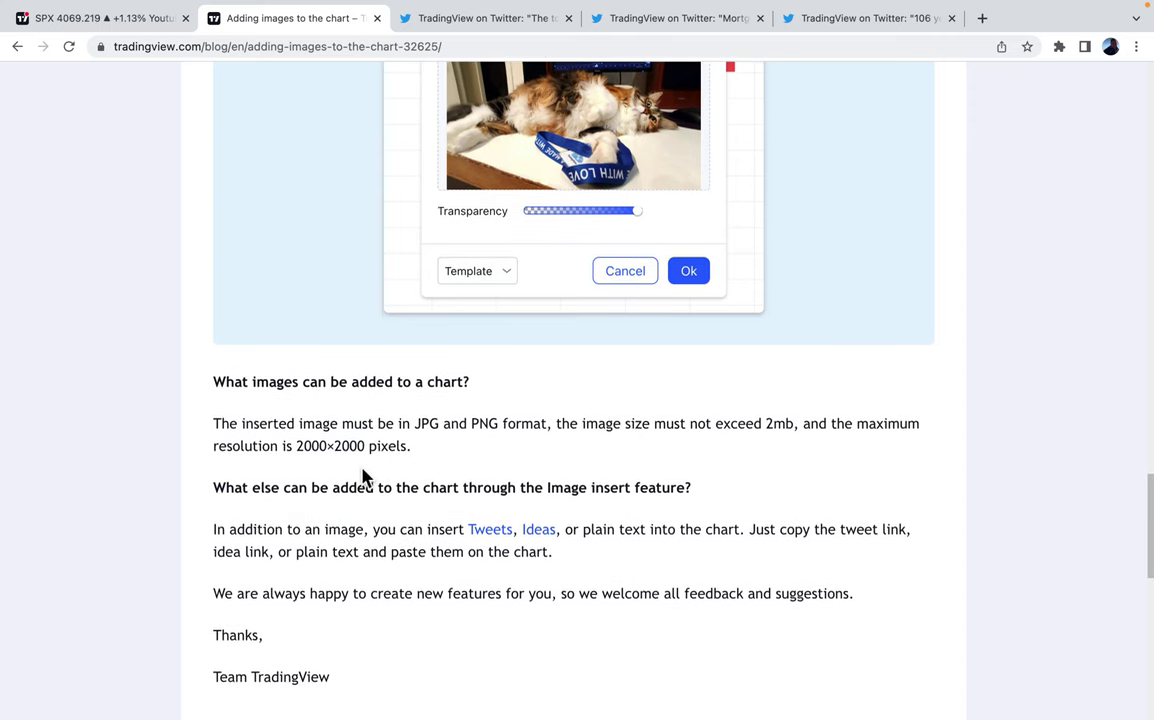
{"action": "scroll", "coordinate": [365, 478], "scroll_direction": "down", "scroll_amount": 2}
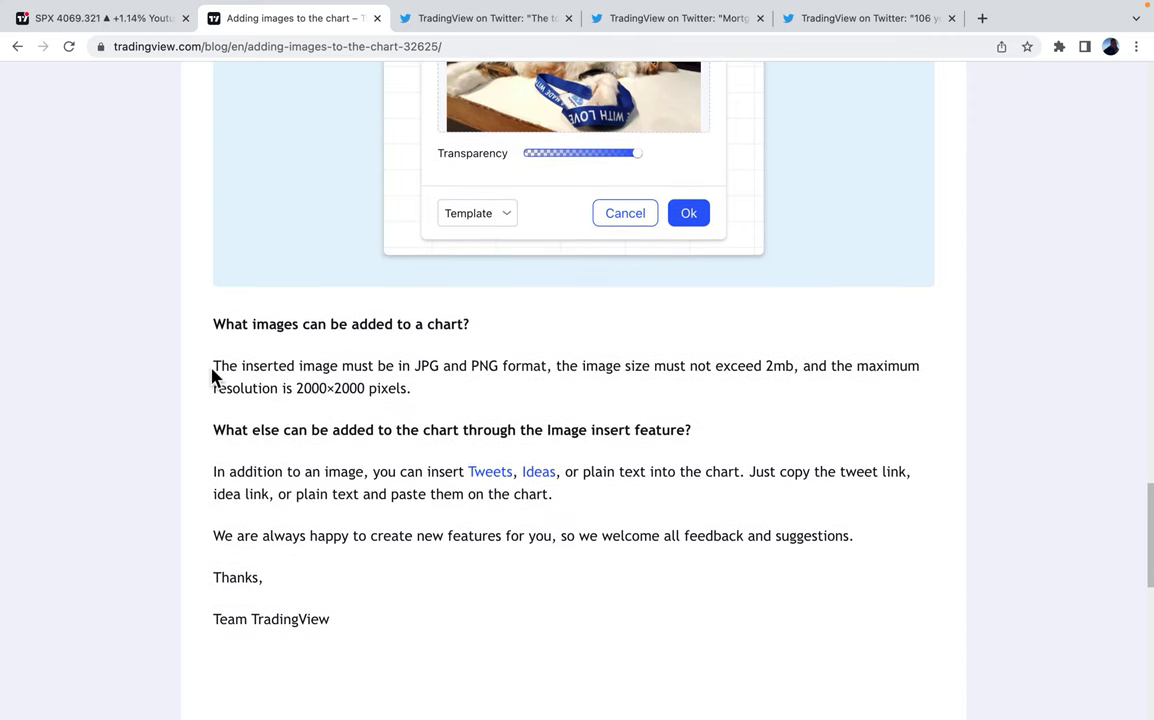
{"action": "left_click_drag", "start_coordinate": [216, 370], "coordinate": [445, 411]}
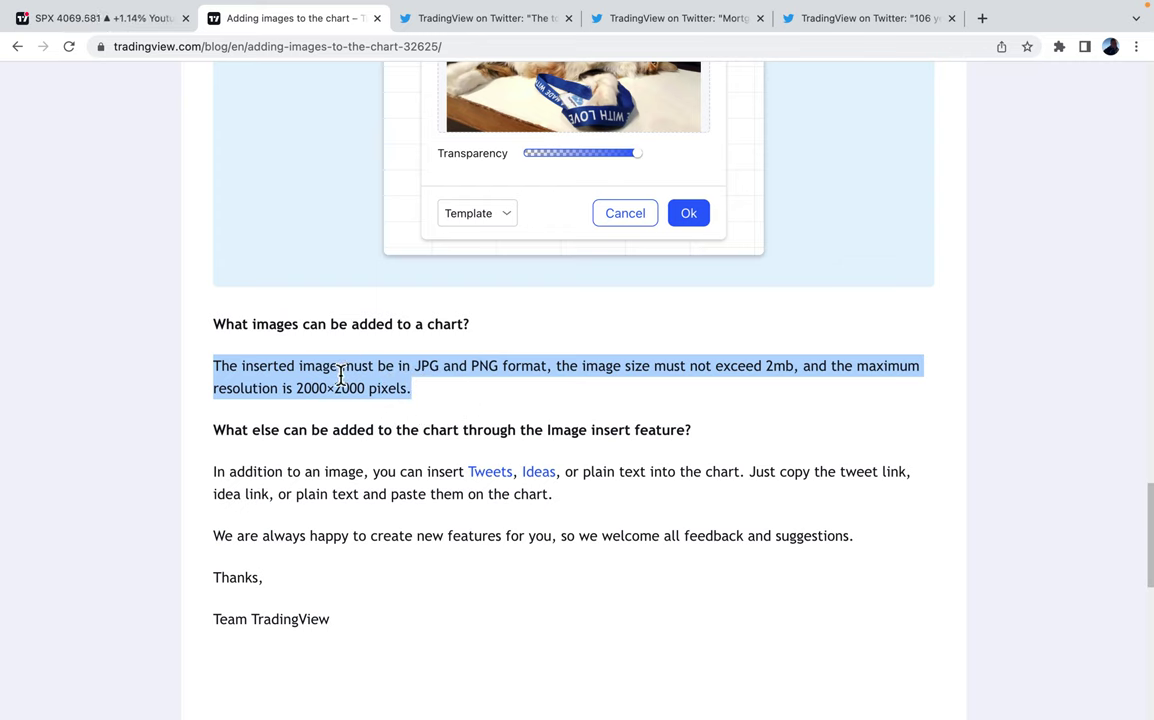
{"action": "left_click", "coordinate": [580, 380]}
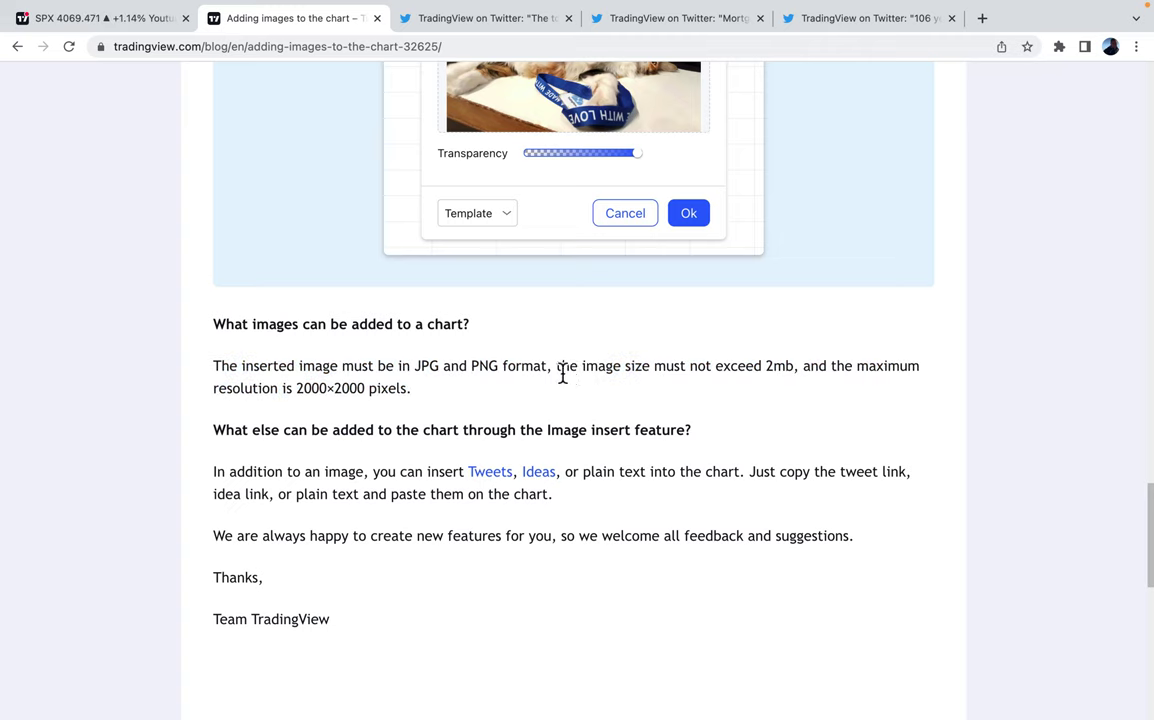
Step: Highlight the 2mb size and 2000×2000 pixel limits, then return to the S&P 500 chart
{"action": "left_click_drag", "start_coordinate": [556, 367], "coordinate": [797, 367]}
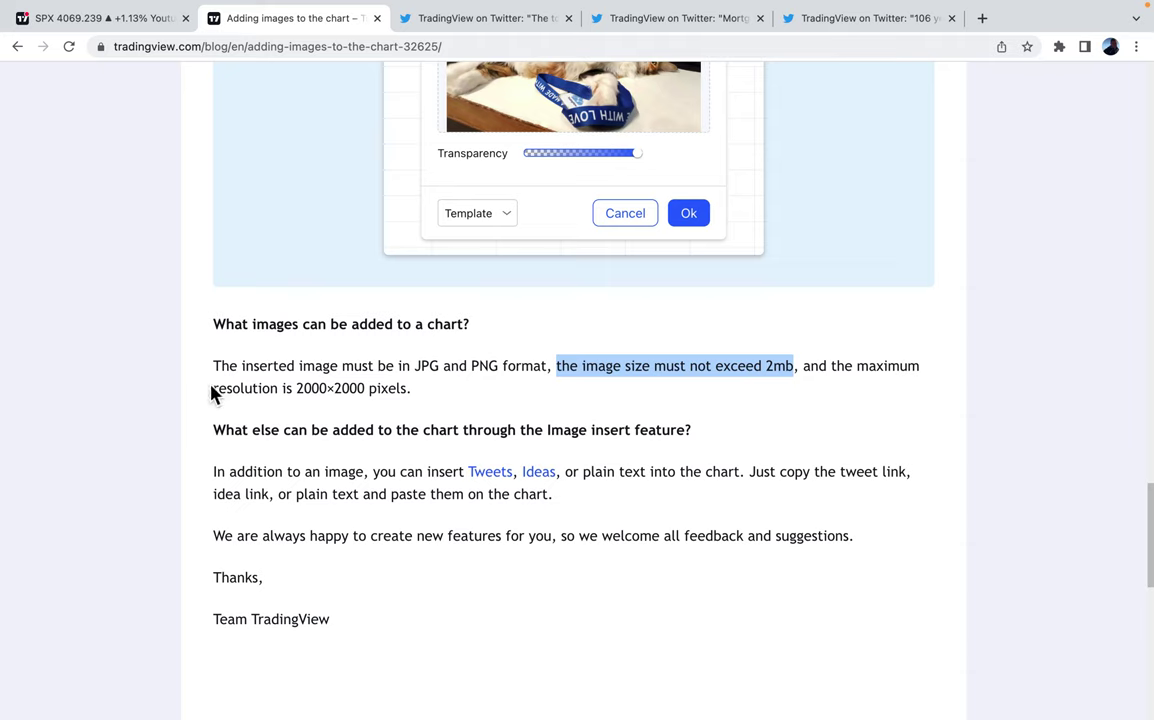
{"action": "left_click_drag", "start_coordinate": [216, 396], "coordinate": [410, 405]}
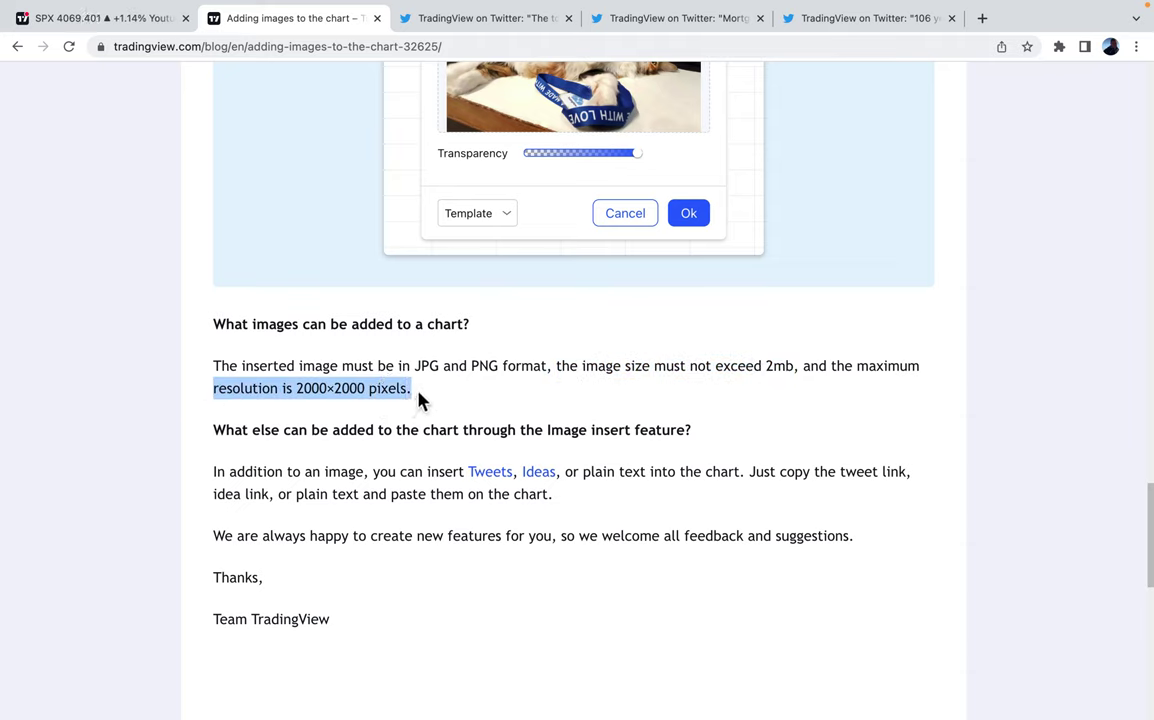
{"action": "left_click", "coordinate": [398, 392]}
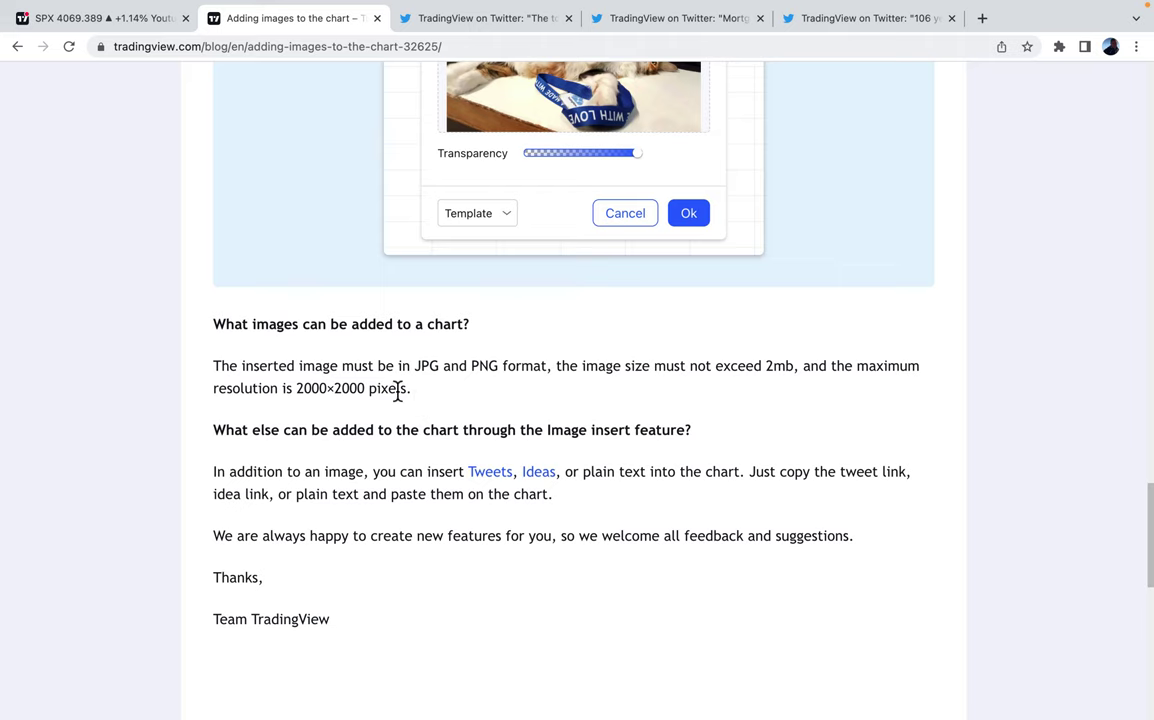
{"action": "left_click", "coordinate": [148, 20]}
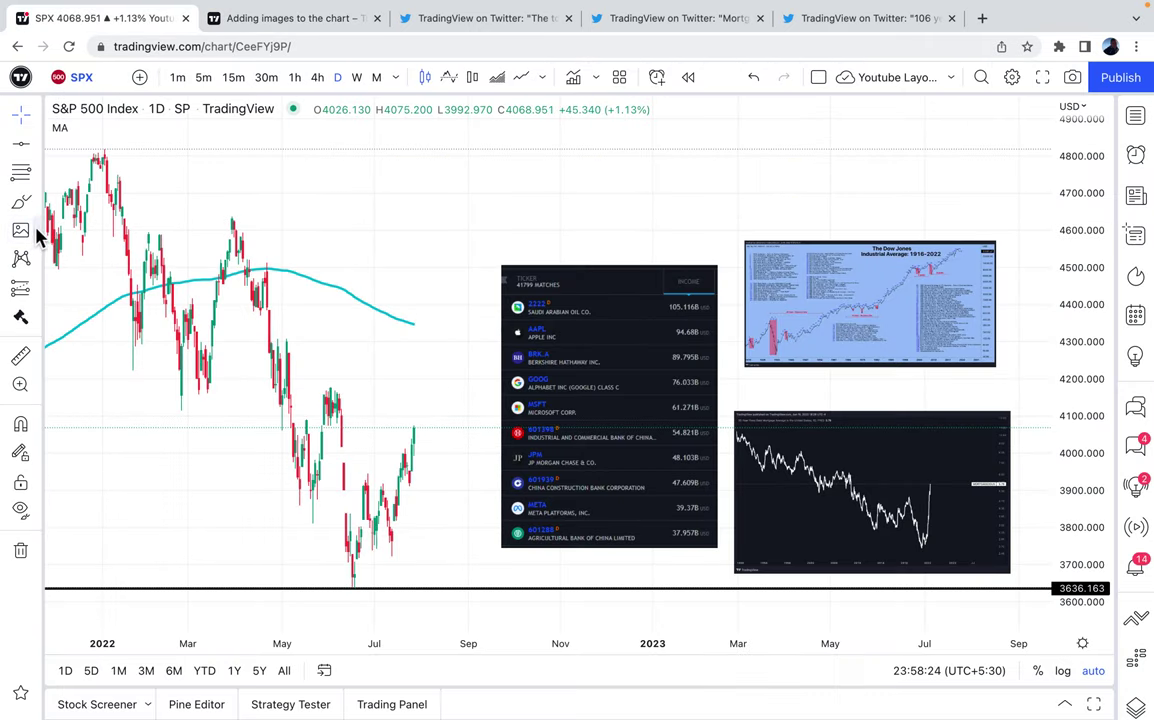
Step: Drag the ticker-list image left so it overlaps the price candles
{"action": "left_click", "coordinate": [553, 403]}
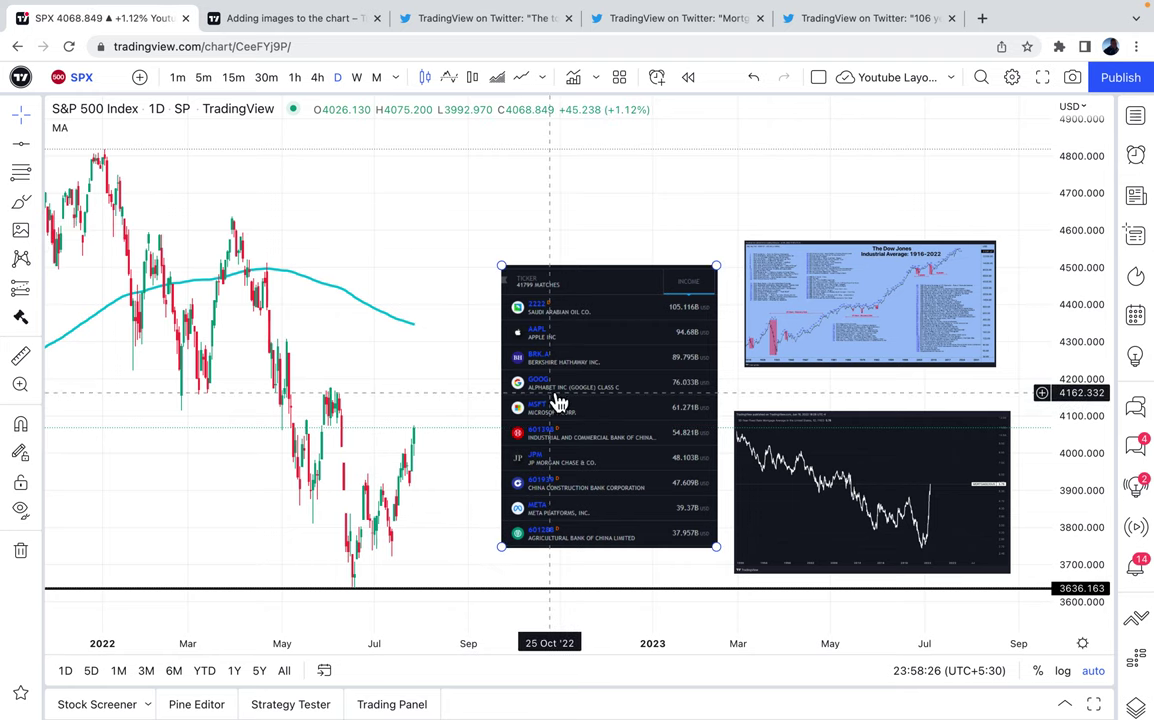
{"action": "right_click", "coordinate": [627, 386]}
{"action": "mouse_move", "coordinate": [697, 407]}
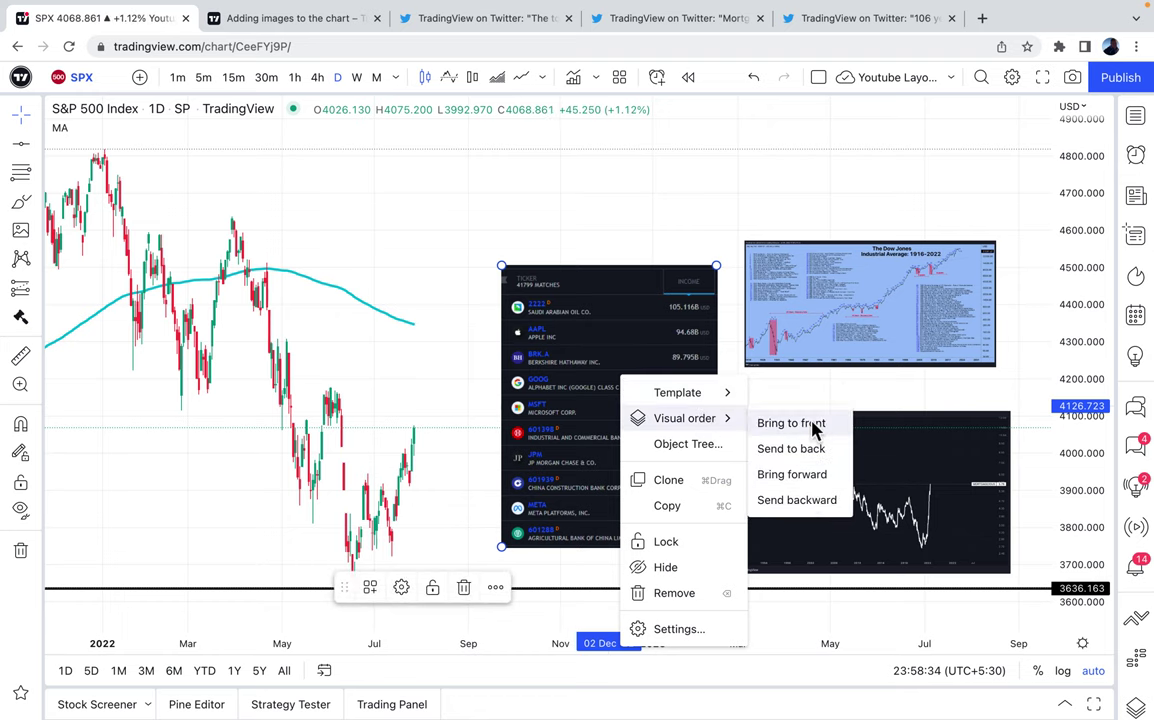
{"action": "left_click_drag", "start_coordinate": [540, 333], "coordinate": [262, 347]}
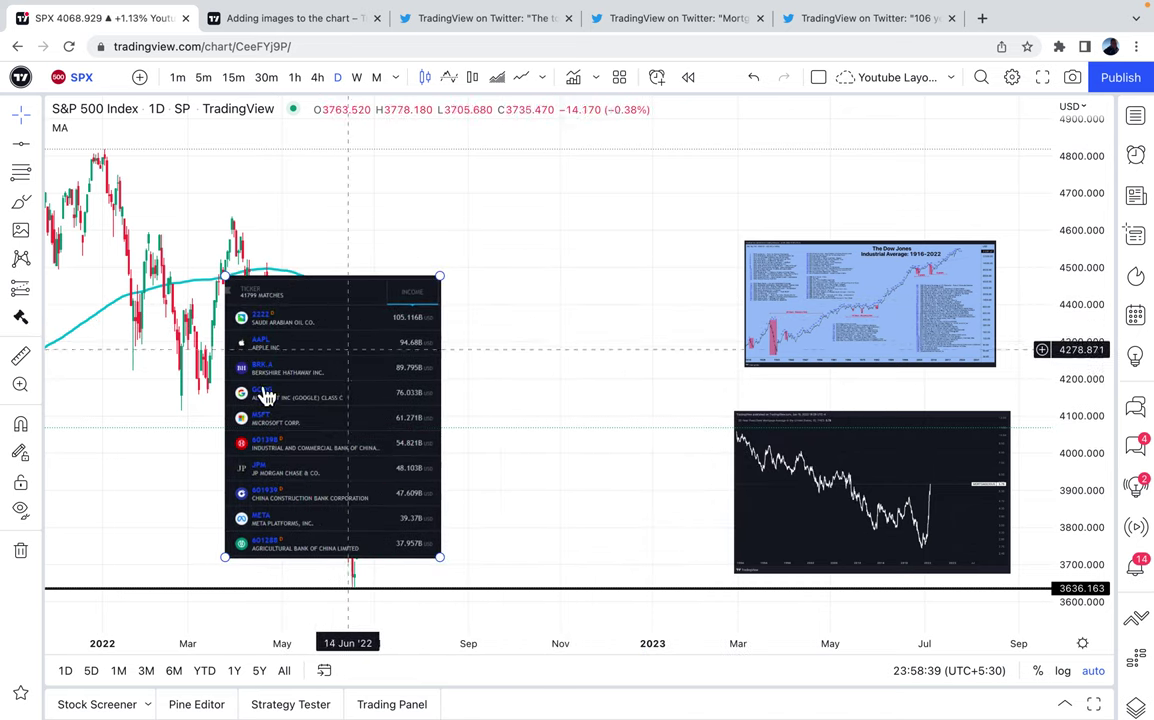
Step: Reselect the ticker-list image and open its Image settings dialog
{"action": "left_click", "coordinate": [541, 383]}
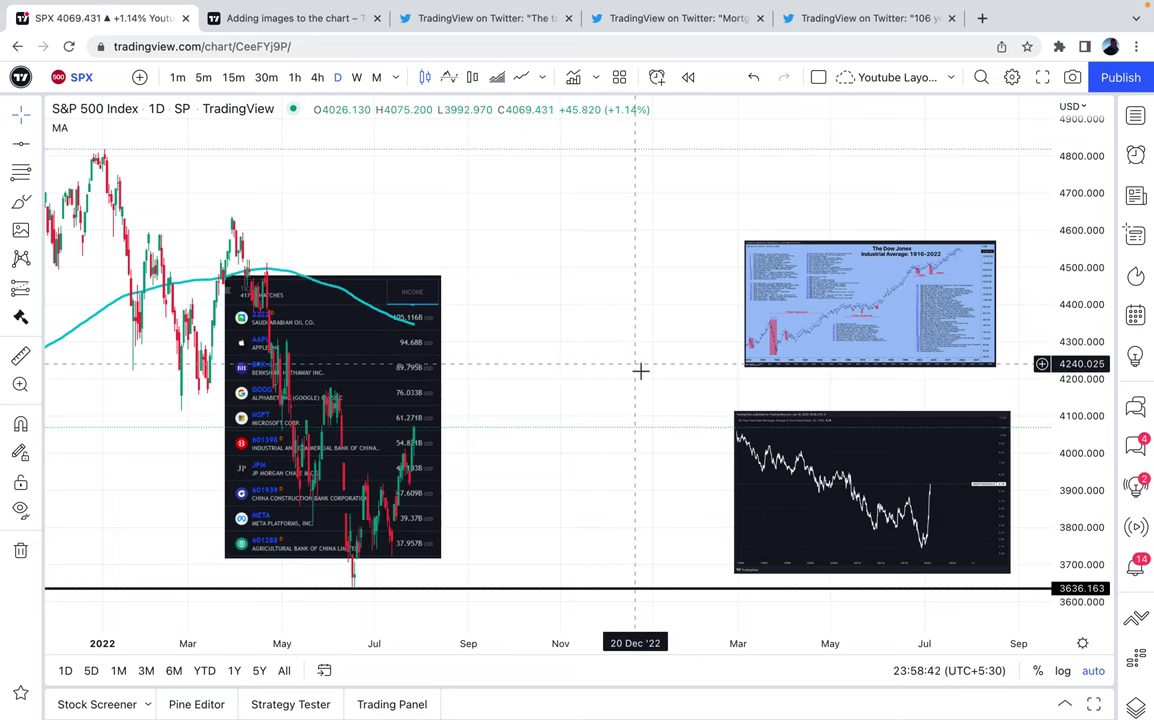
{"action": "left_click", "coordinate": [322, 317]}
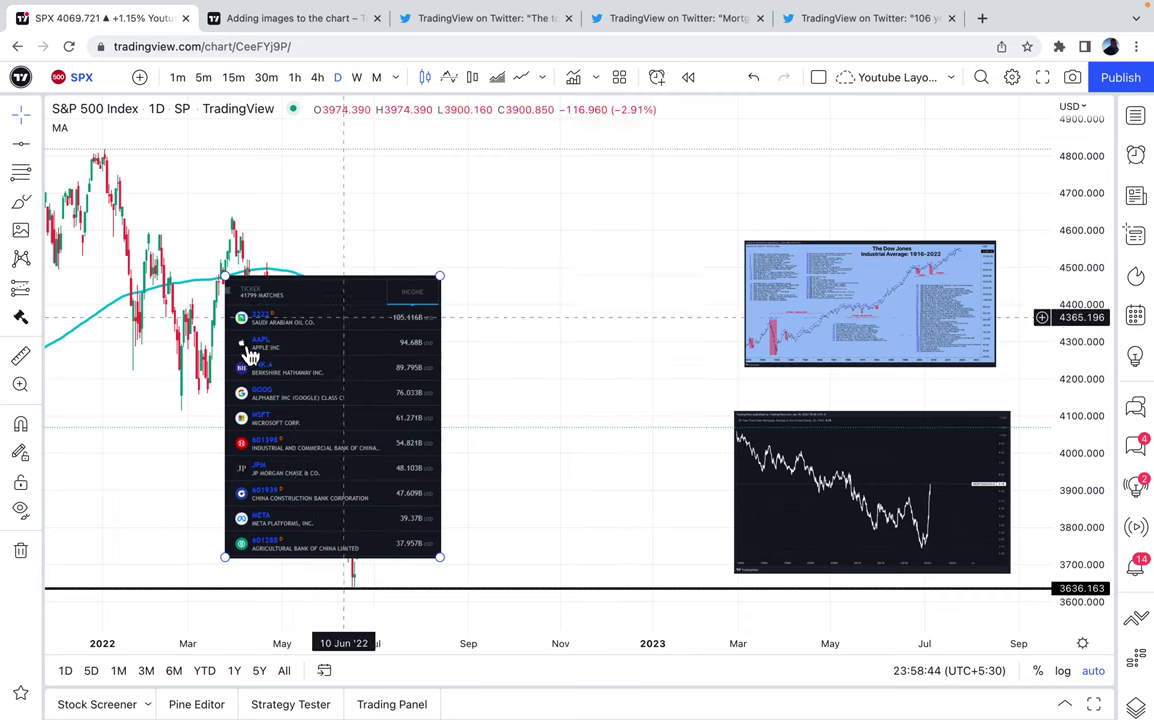
{"action": "left_click", "coordinate": [670, 399]}
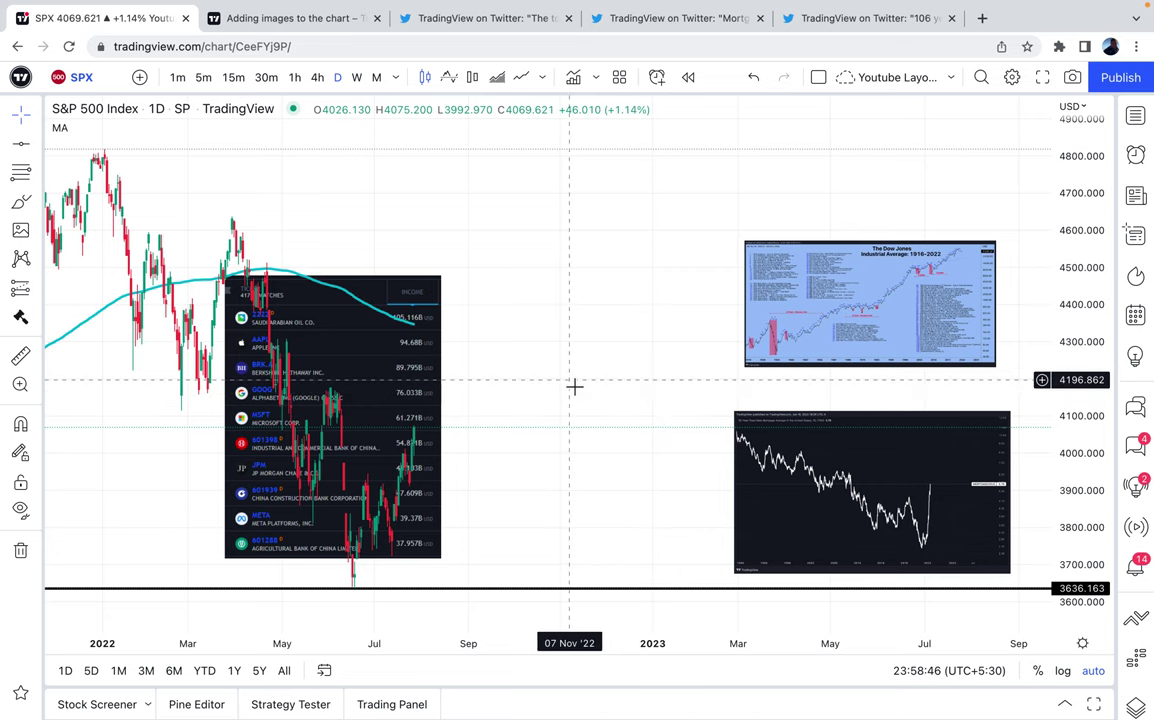
{"action": "left_click", "coordinate": [371, 358]}
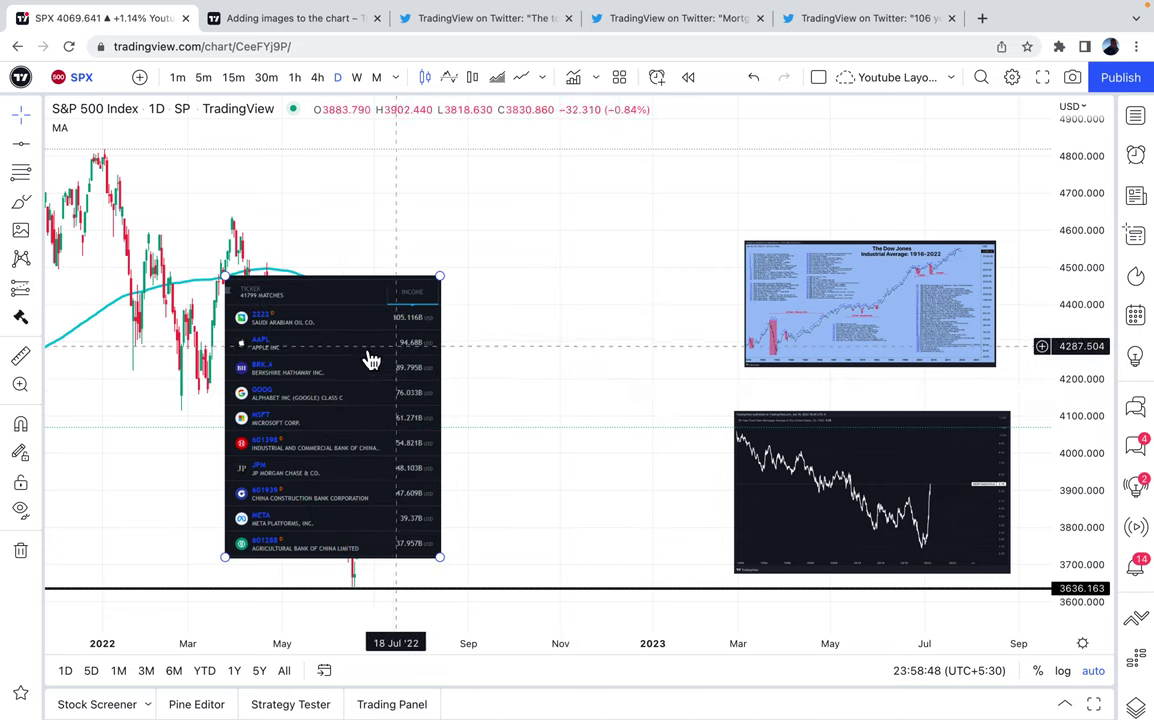
{"action": "double_click", "coordinate": [421, 307]}
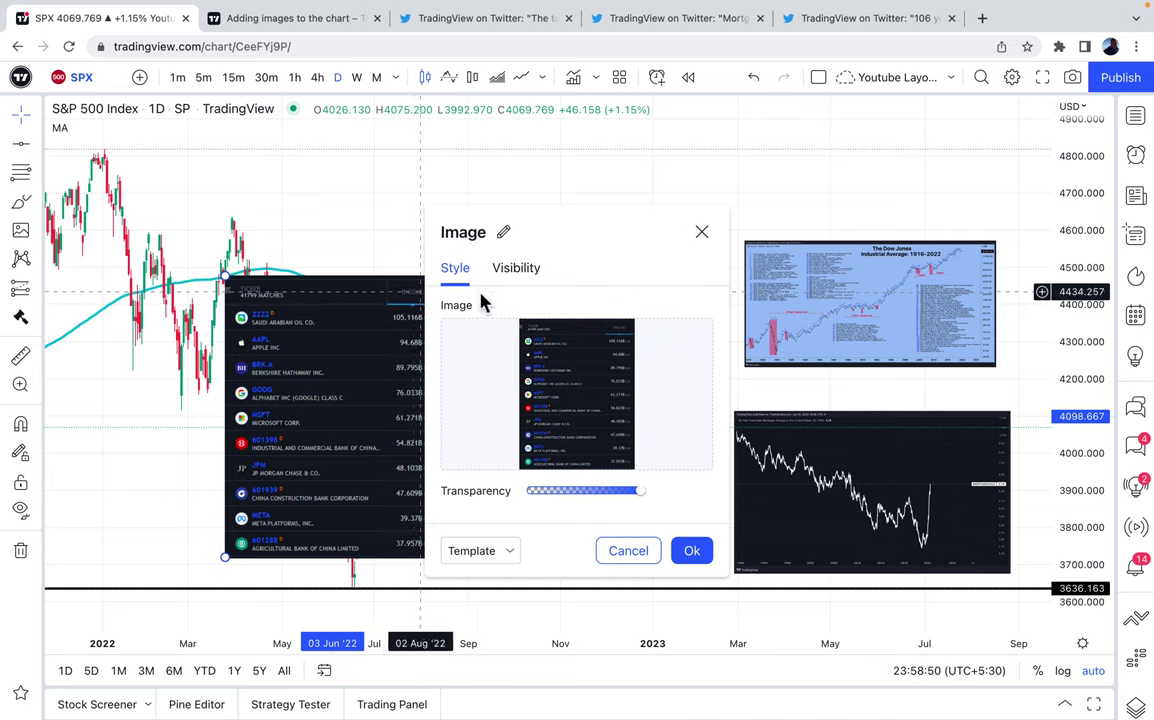
Step: Close the Image settings unchanged and bring the ticker-list image to the front
{"action": "left_click", "coordinate": [516, 268]}
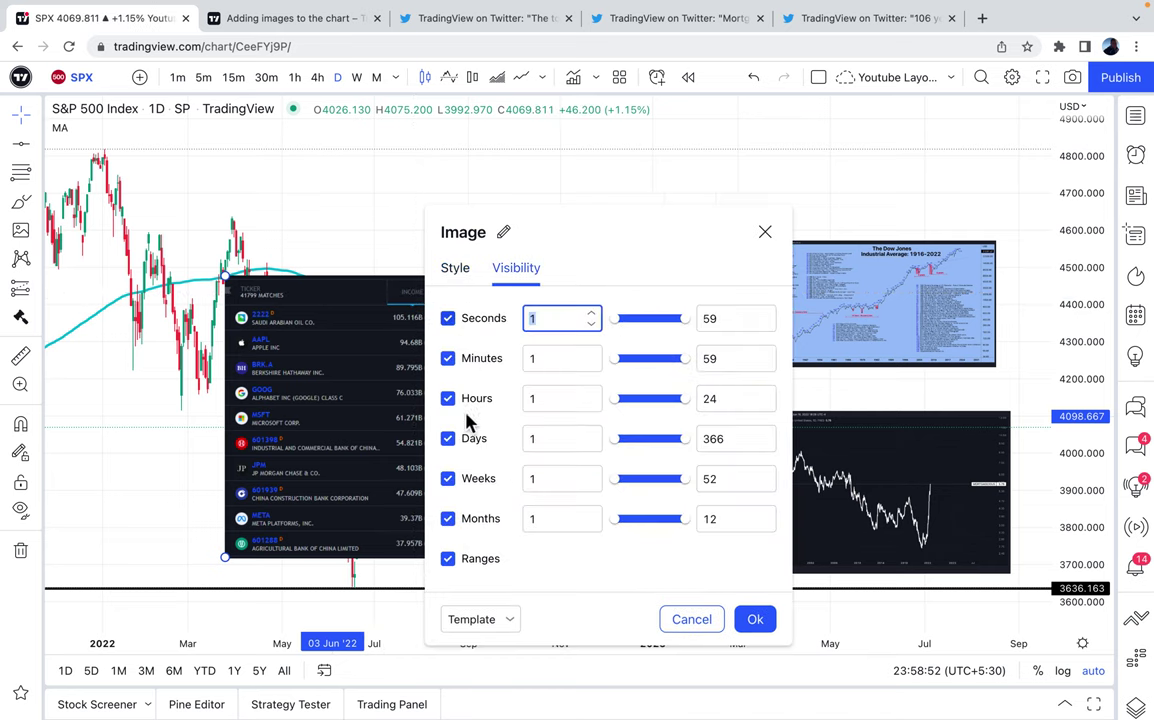
{"action": "left_click", "coordinate": [455, 272]}
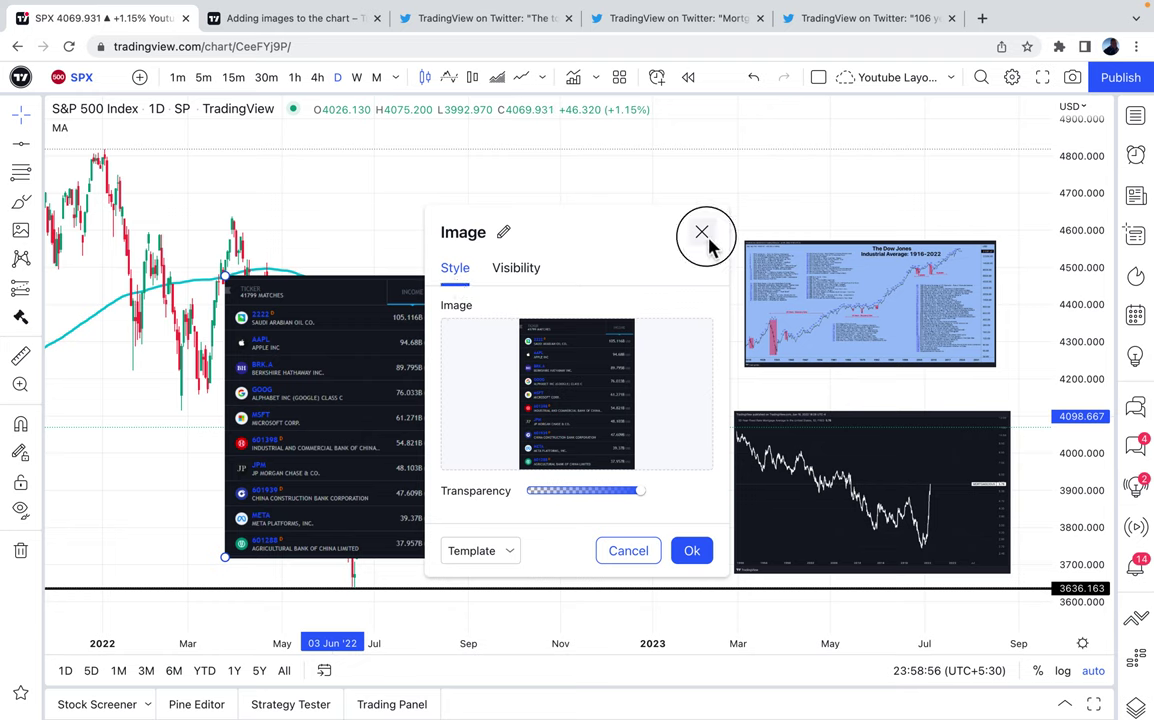
{"action": "left_click", "coordinate": [702, 232]}
{"action": "right_click", "coordinate": [380, 335]}
{"action": "mouse_move", "coordinate": [433, 344]}
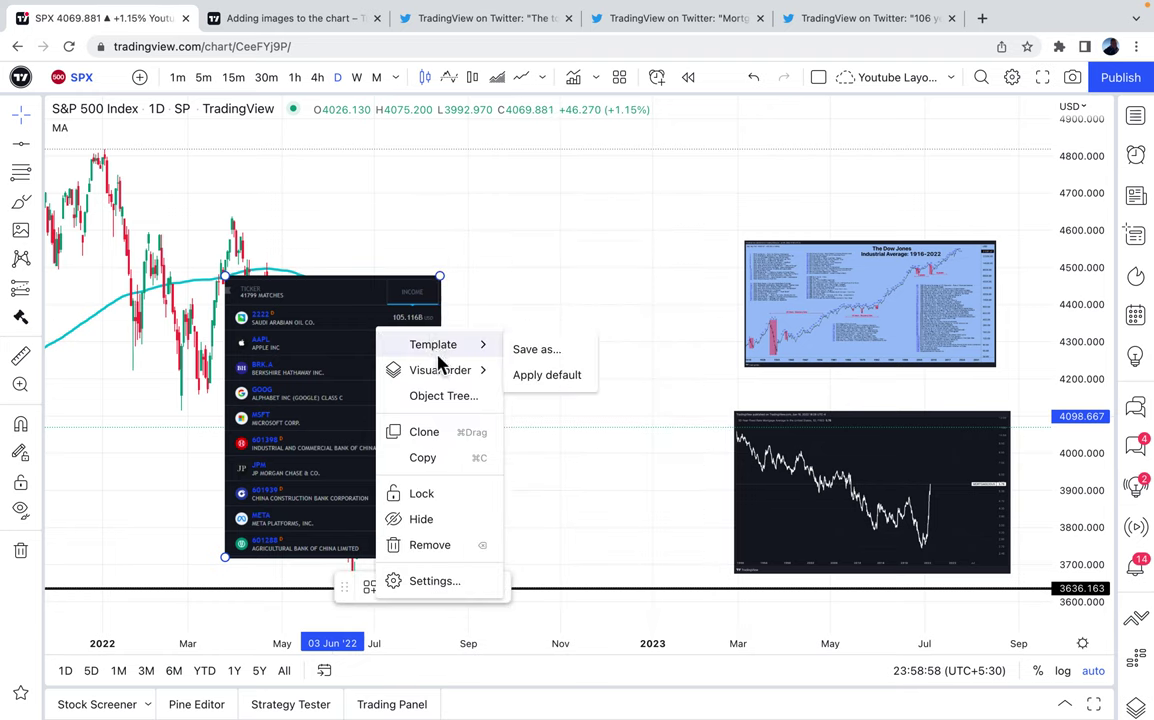
{"action": "mouse_move", "coordinate": [456, 372]}
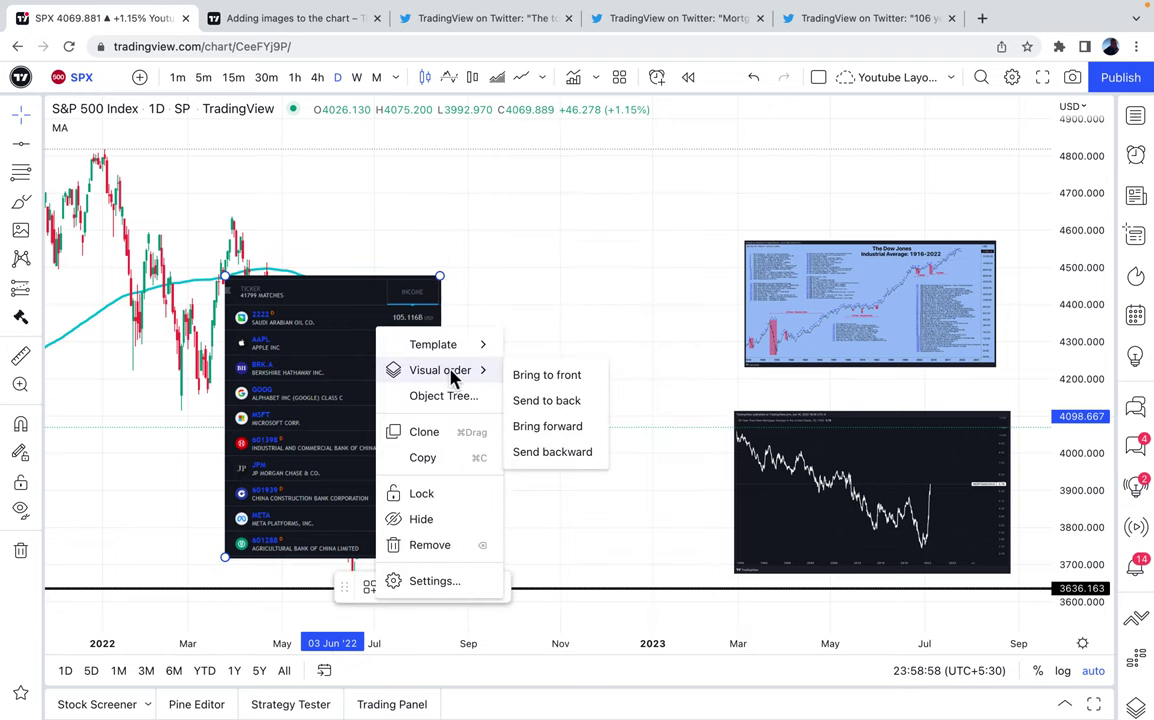
{"action": "left_click", "coordinate": [567, 377]}
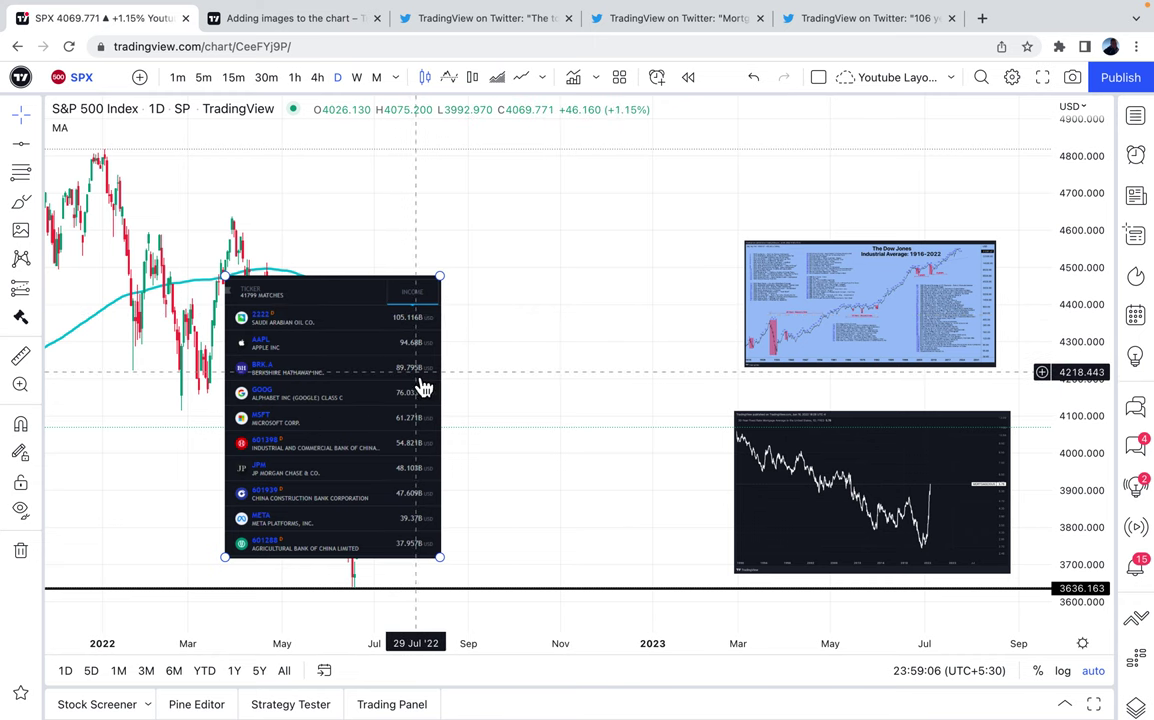
Step: Send the ticker-list image to back so the price candles show on top
{"action": "right_click", "coordinate": [385, 376]}
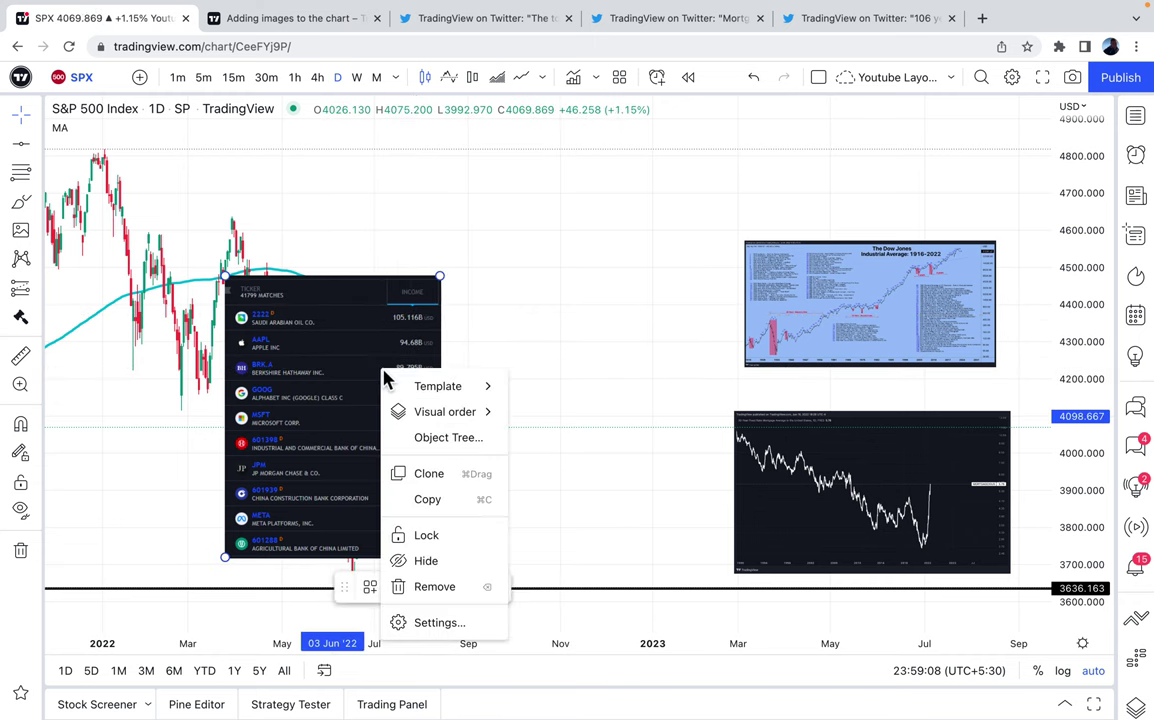
{"action": "mouse_move", "coordinate": [436, 418]}
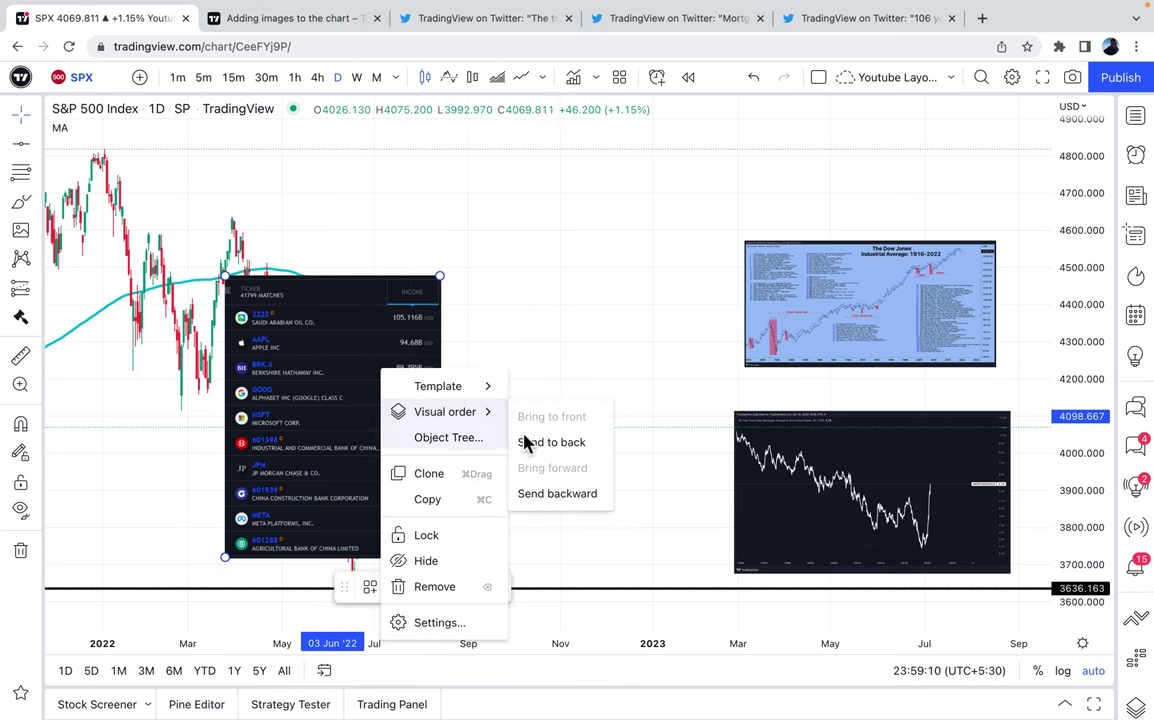
{"action": "left_click", "coordinate": [553, 442]}
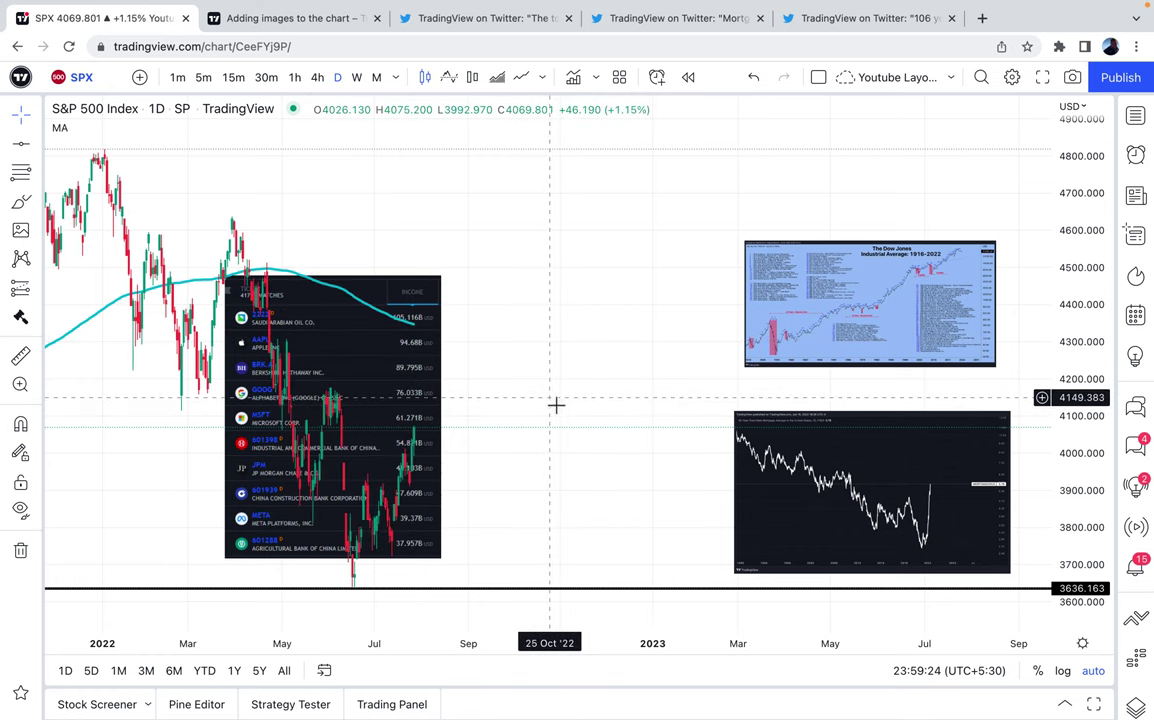
{"action": "left_click", "coordinate": [33, 230]}
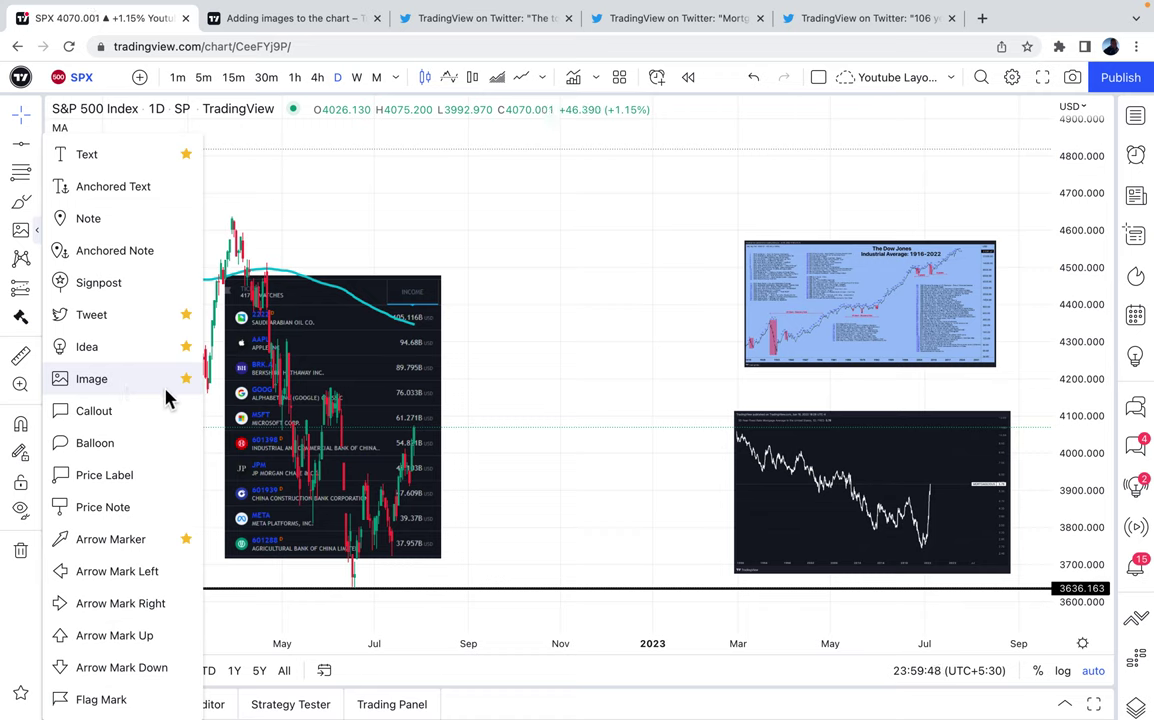
Step: Start adding a new image from the annotation tools, then cancel the Image dialog
{"action": "left_click", "coordinate": [34, 230]}
{"action": "left_click", "coordinate": [37, 232]}
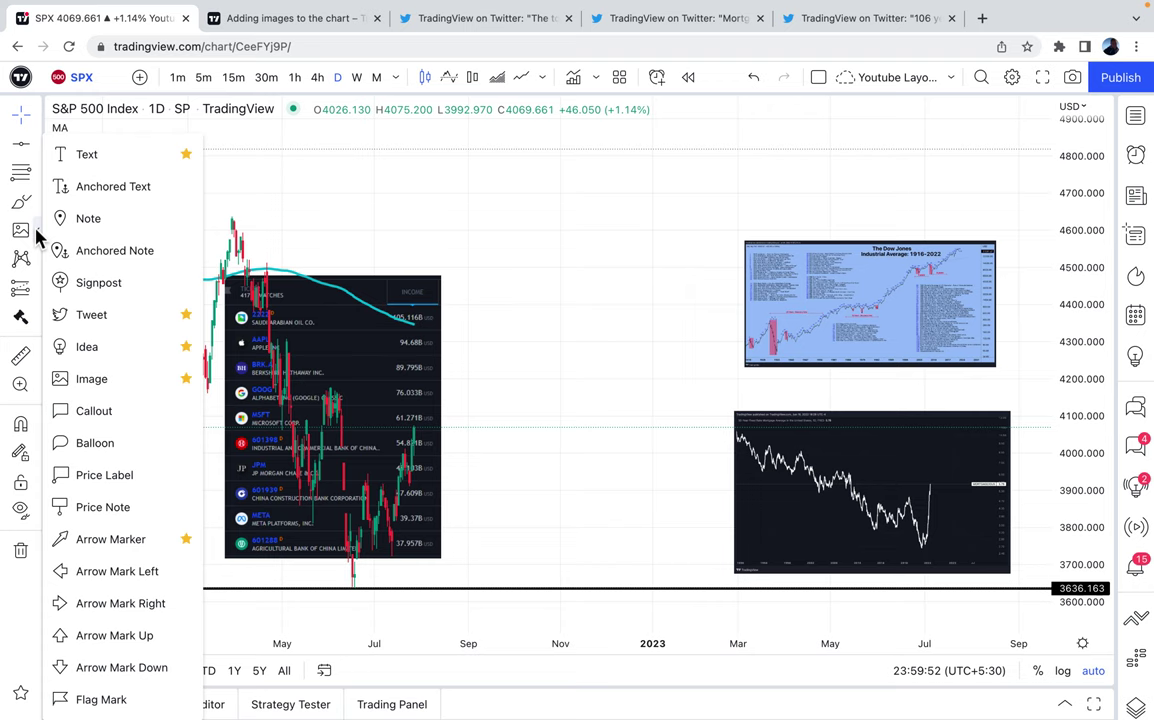
{"action": "left_click", "coordinate": [95, 381]}
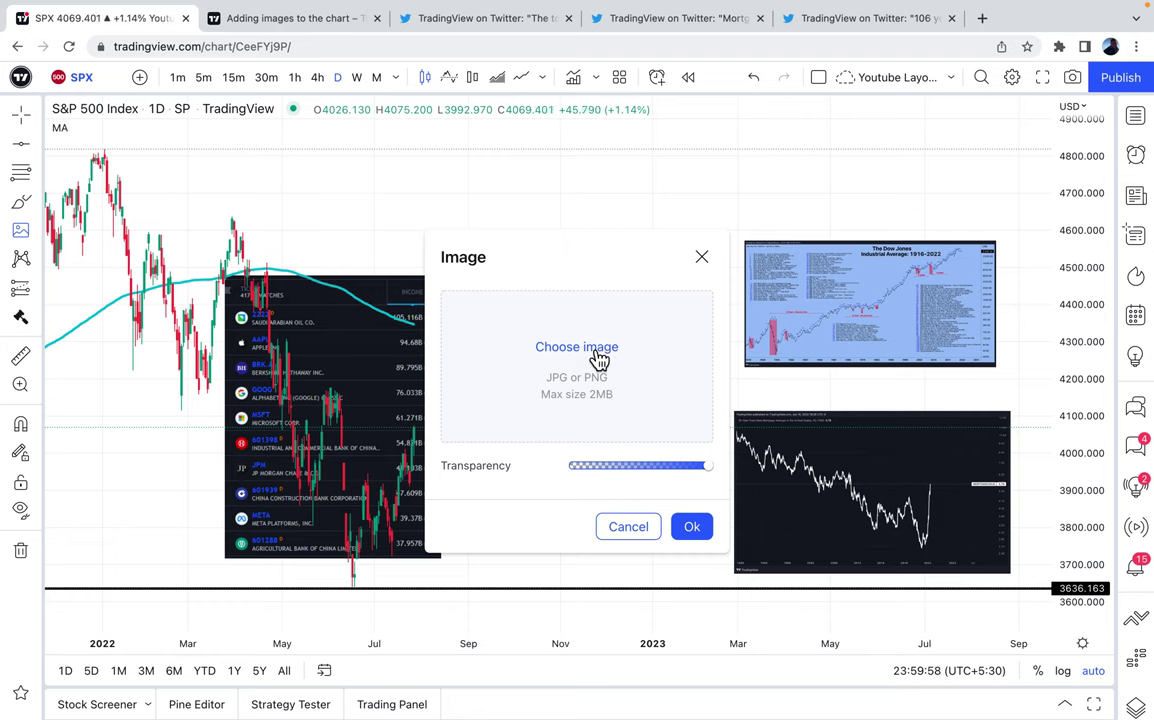
{"action": "left_click", "coordinate": [703, 260]}
Step: Move the ticker-list image right beside the Dow Jones and dark chart images, then return to the blog article
{"action": "left_click_drag", "start_coordinate": [322, 355], "coordinate": [605, 350]}
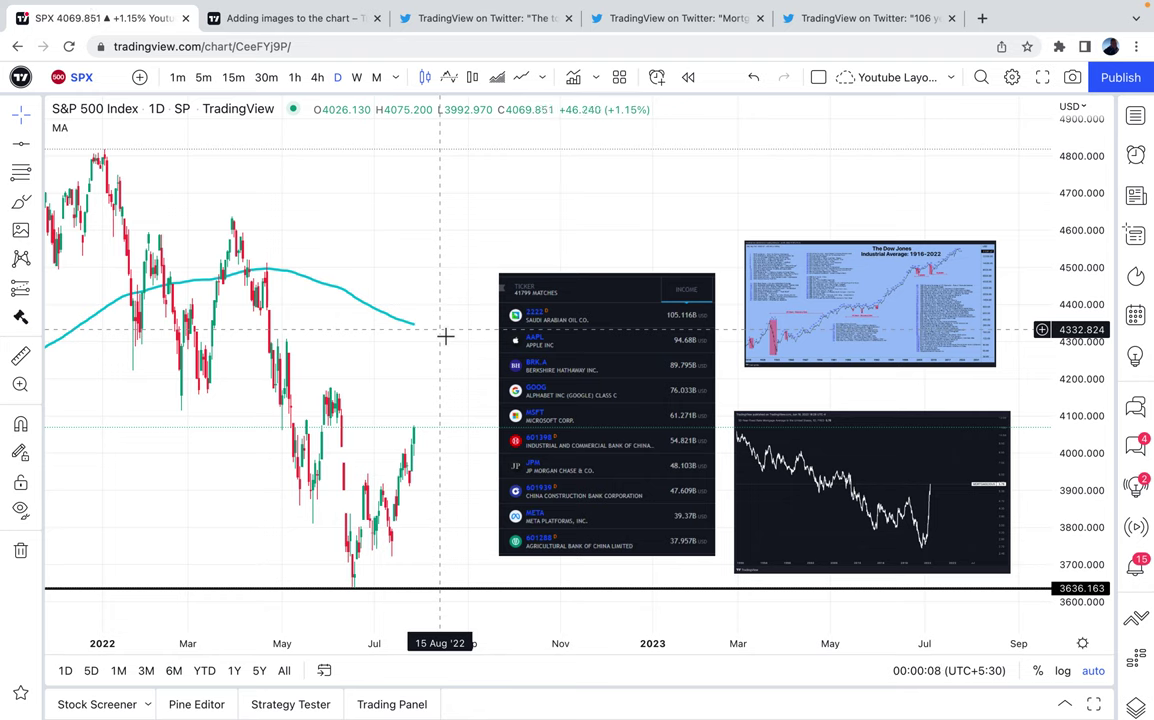
{"action": "left_click", "coordinate": [660, 310]}
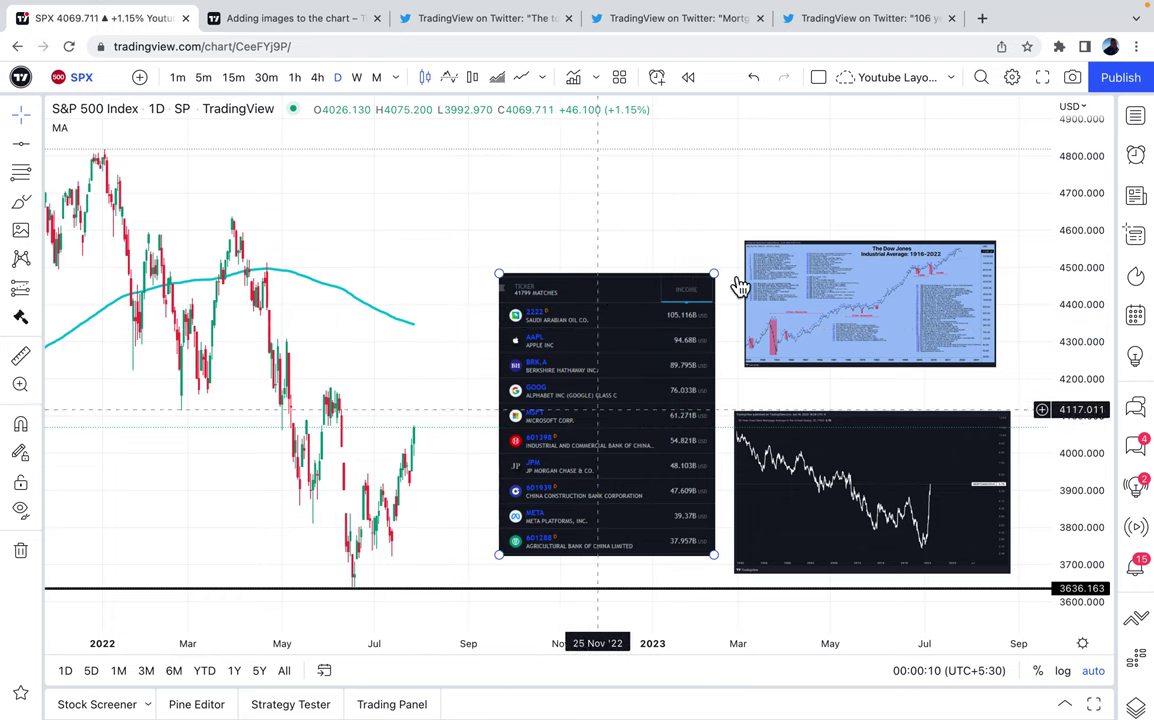
{"action": "left_click", "coordinate": [752, 385]}
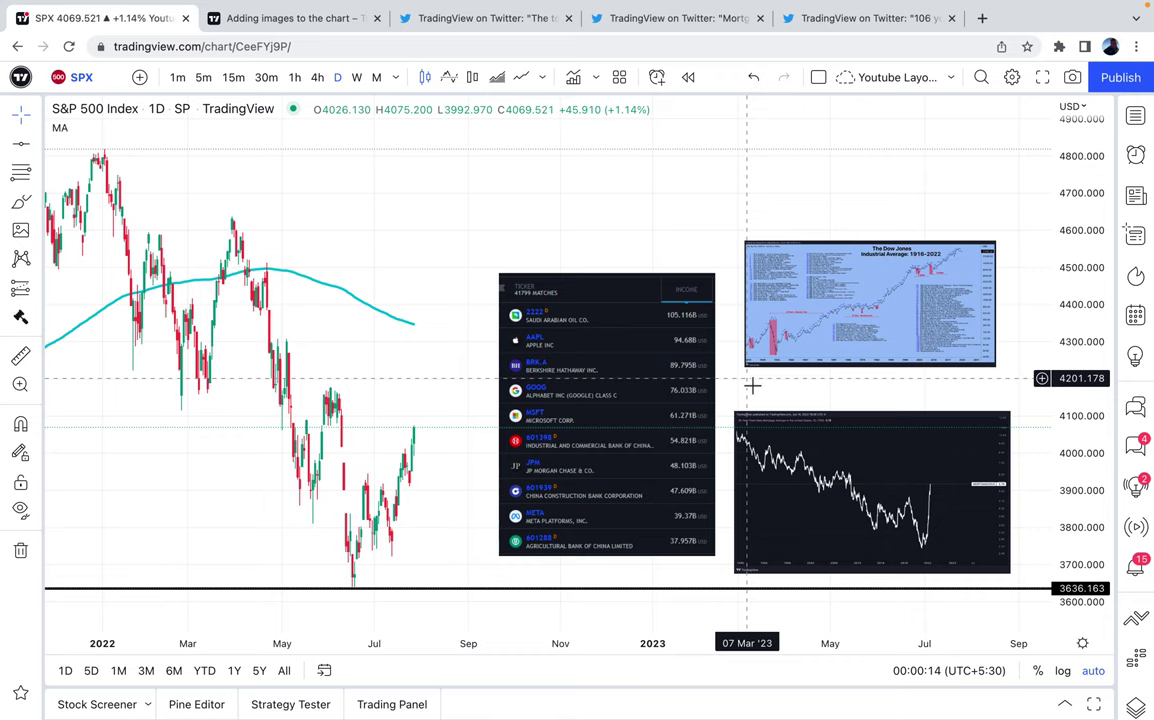
{"action": "left_click", "coordinate": [300, 22]}
{"action": "scroll", "coordinate": [494, 214], "scroll_direction": "up", "scroll_amount": 3}
{"action": "scroll", "coordinate": [505, 233], "scroll_direction": "up", "scroll_amount": 1}
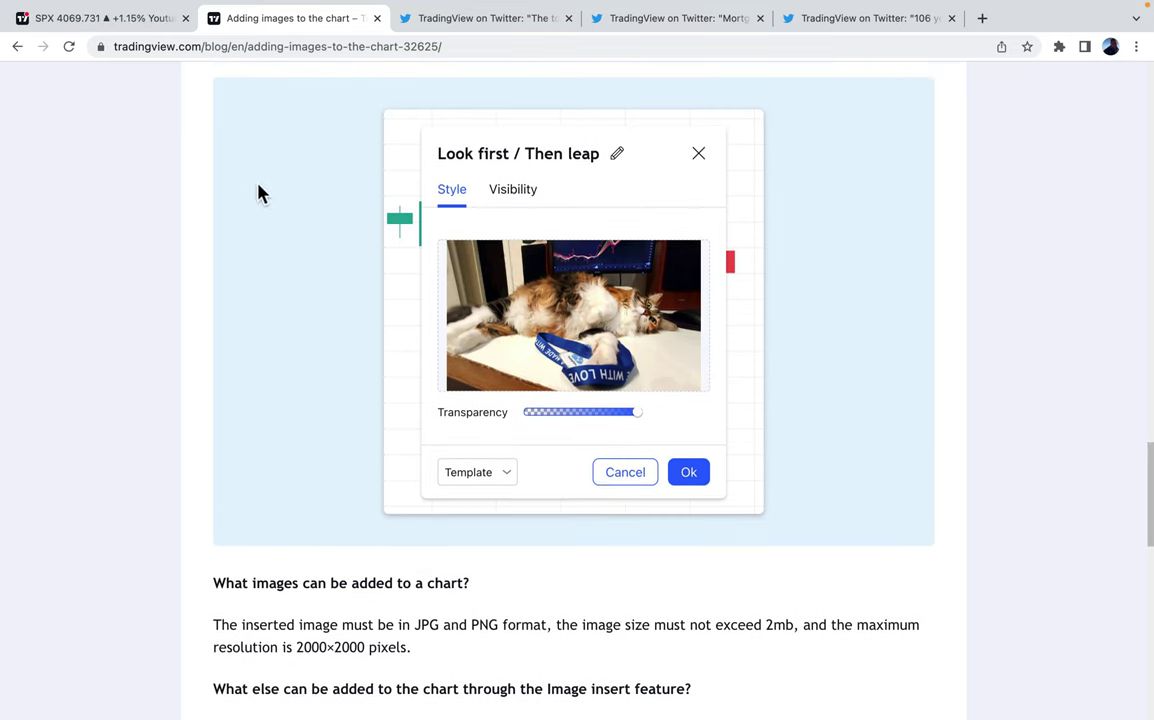
{"action": "left_click", "coordinate": [124, 22]}
{"action": "left_click_drag", "start_coordinate": [378, 387], "coordinate": [400, 391]}
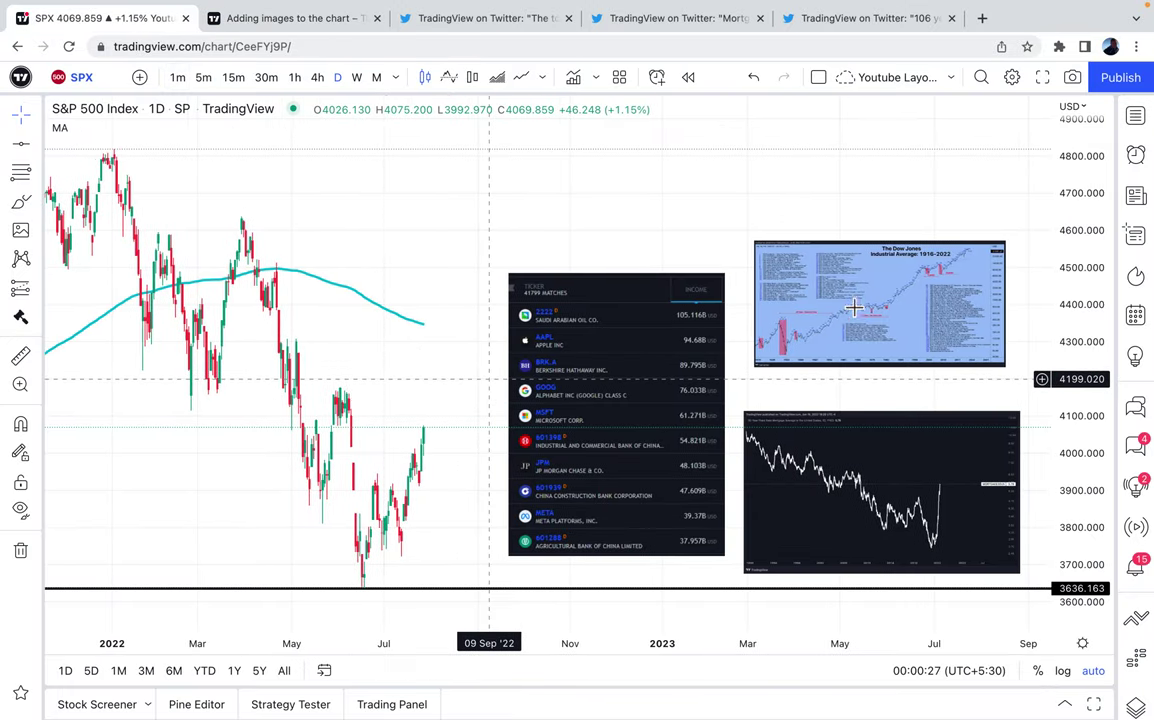
{"action": "left_click", "coordinate": [1072, 79]}
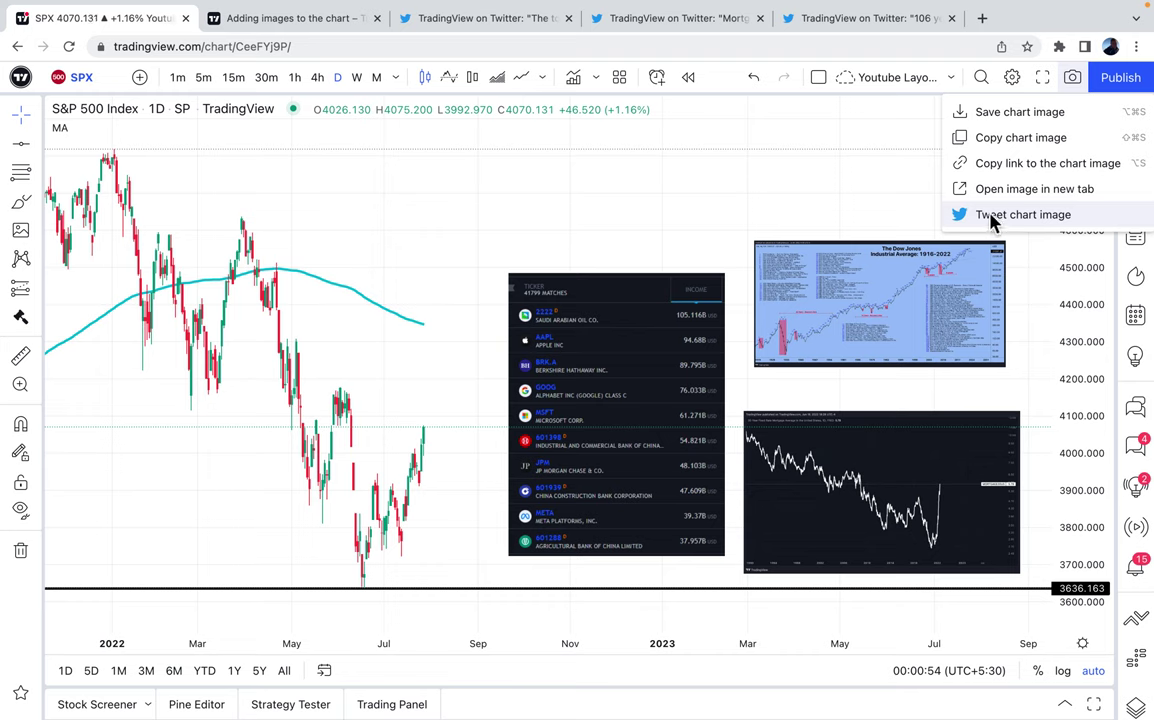
{"action": "left_click", "coordinate": [696, 231]}
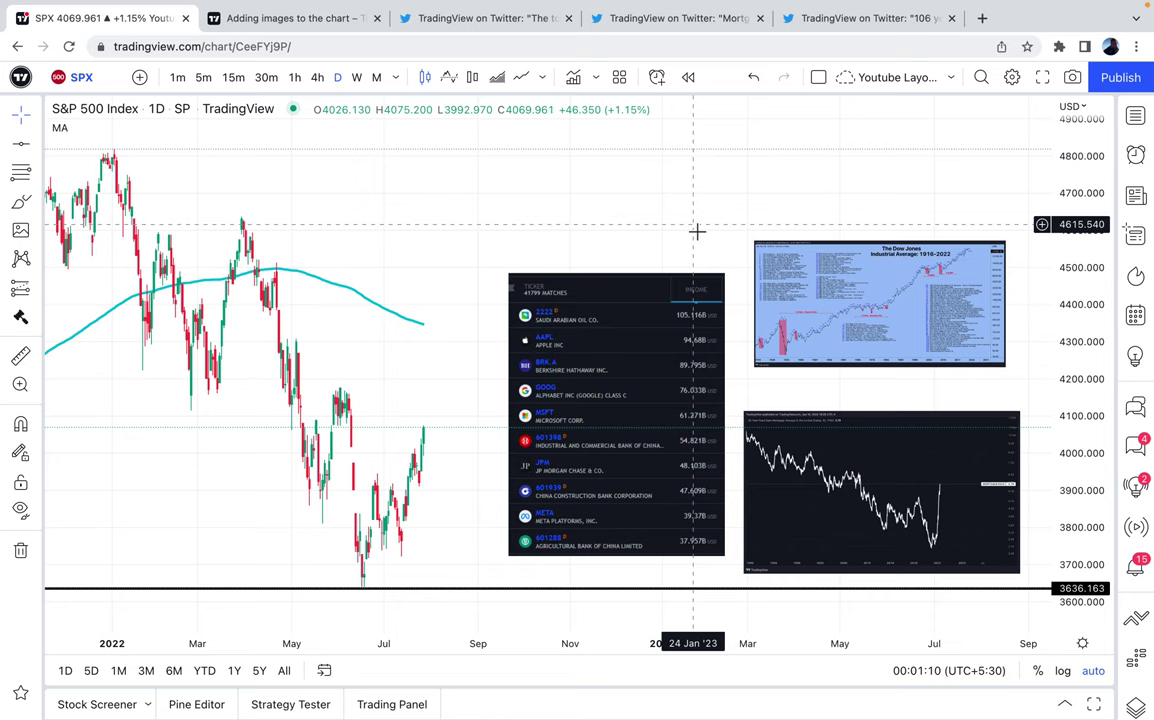
{"action": "scroll", "coordinate": [697, 231], "scroll_direction": "up", "scroll_amount": 1}
Step: Move the Dow Jones image down-left, enlarge it from its corner, and pan to reframe the dashboard
{"action": "scroll", "coordinate": [697, 231], "scroll_direction": "up", "scroll_amount": 1}
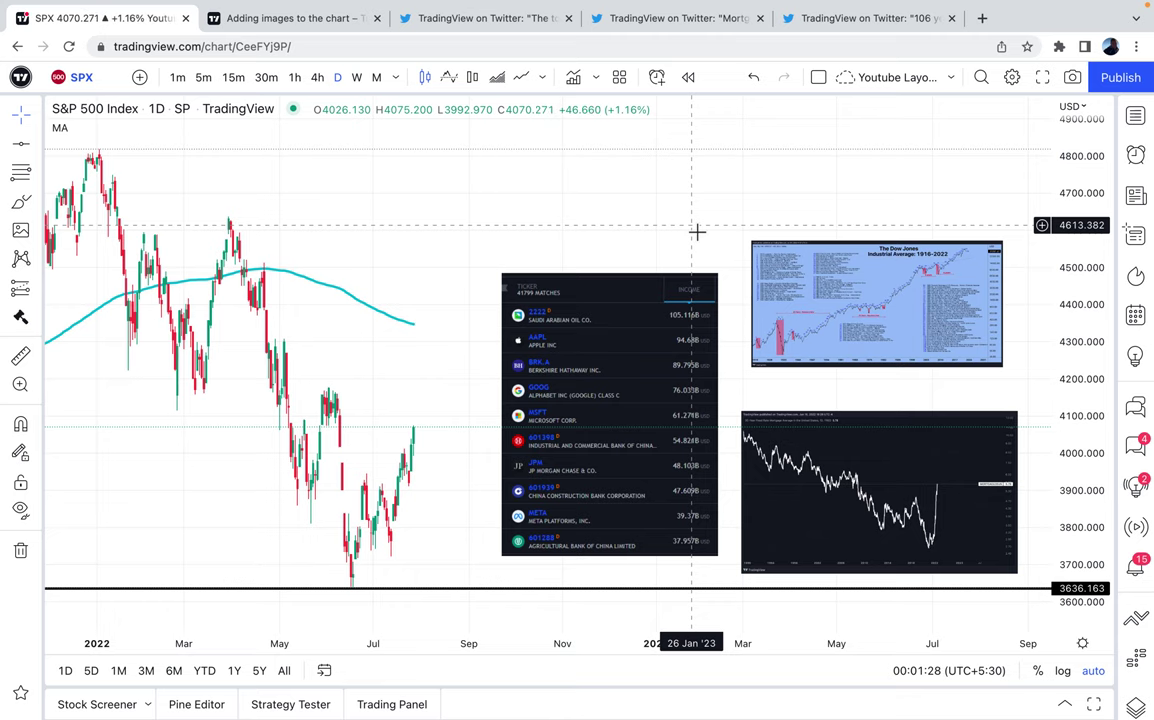
{"action": "scroll", "coordinate": [710, 240], "scroll_direction": "right", "scroll_amount": 3}
{"action": "left_click_drag", "start_coordinate": [829, 270], "coordinate": [791, 299]}
{"action": "left_click_drag", "start_coordinate": [737, 247], "coordinate": [704, 214]}
{"action": "left_click", "coordinate": [654, 267]}
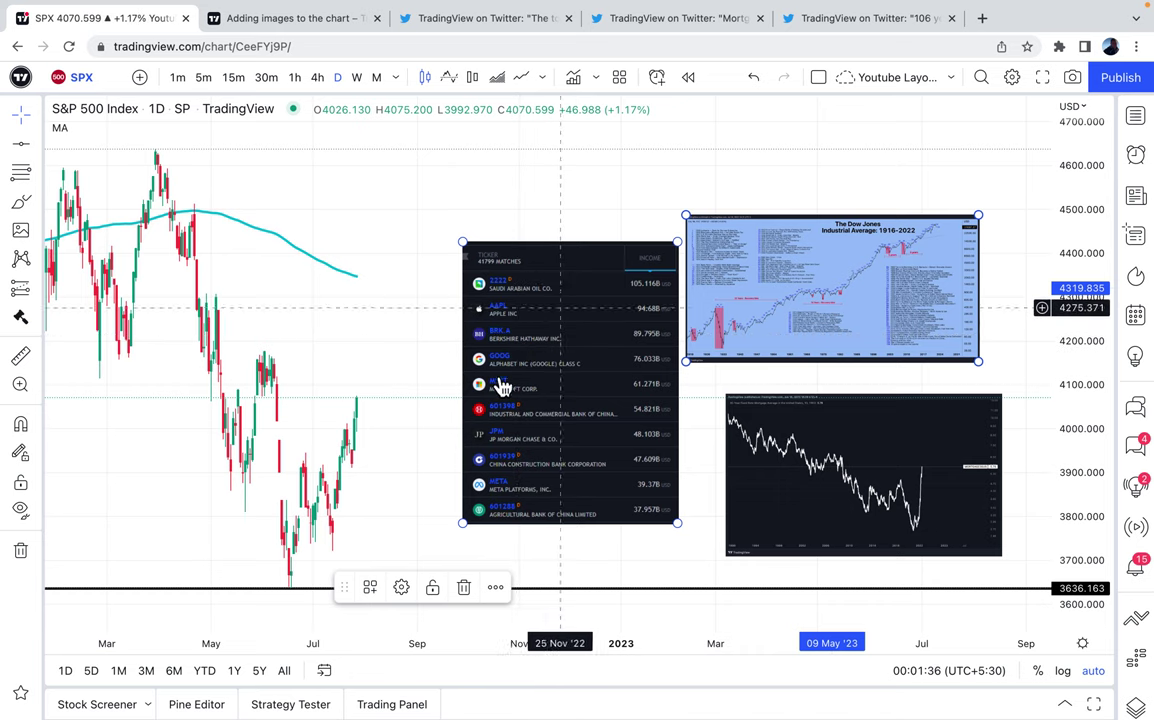
{"action": "left_click", "coordinate": [791, 320]}
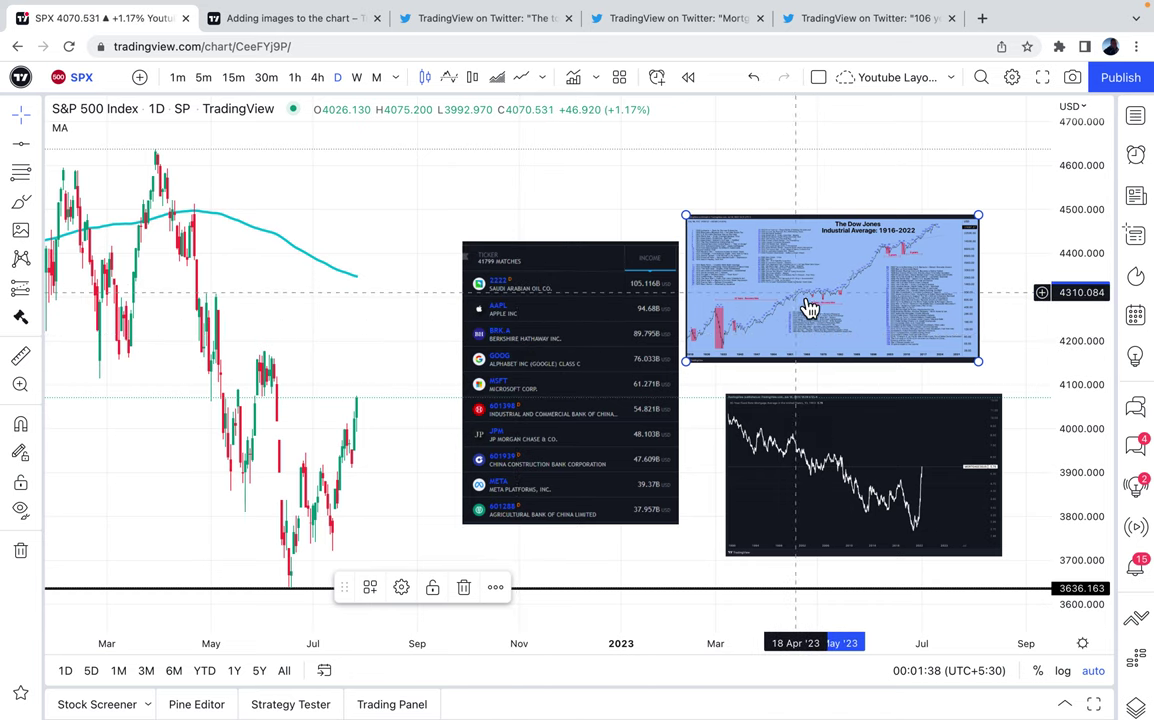
{"action": "left_click", "coordinate": [330, 340]}
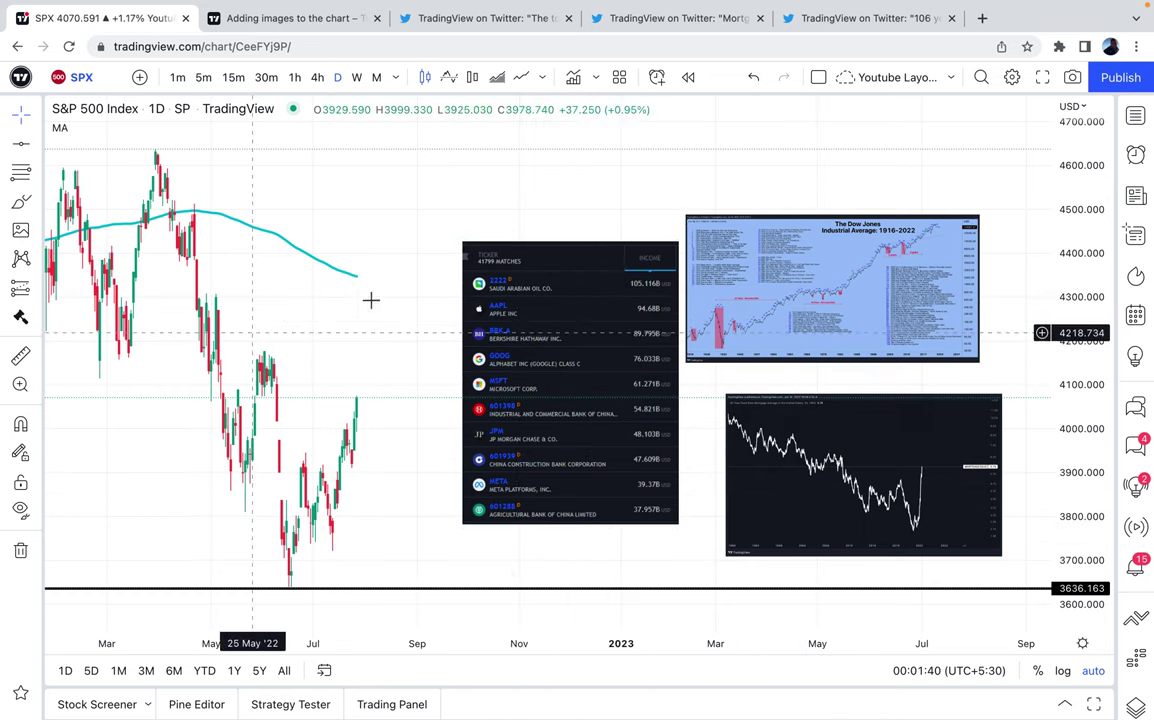
{"action": "left_click_drag", "start_coordinate": [278, 327], "coordinate": [392, 343]}
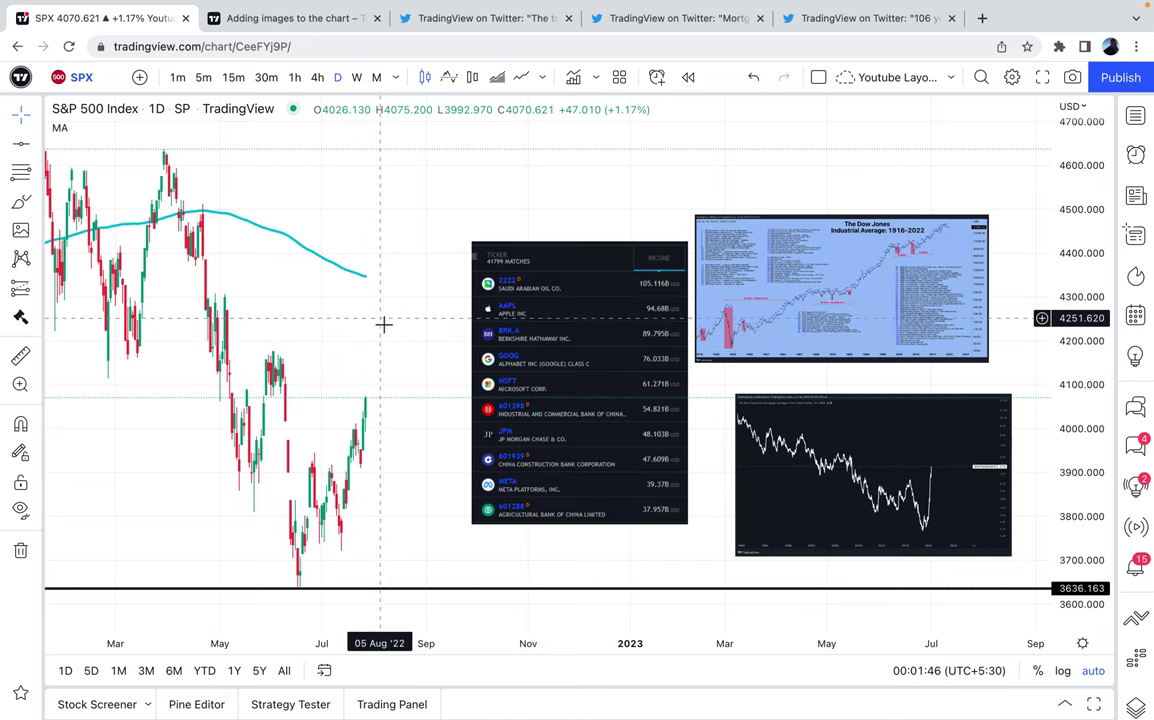